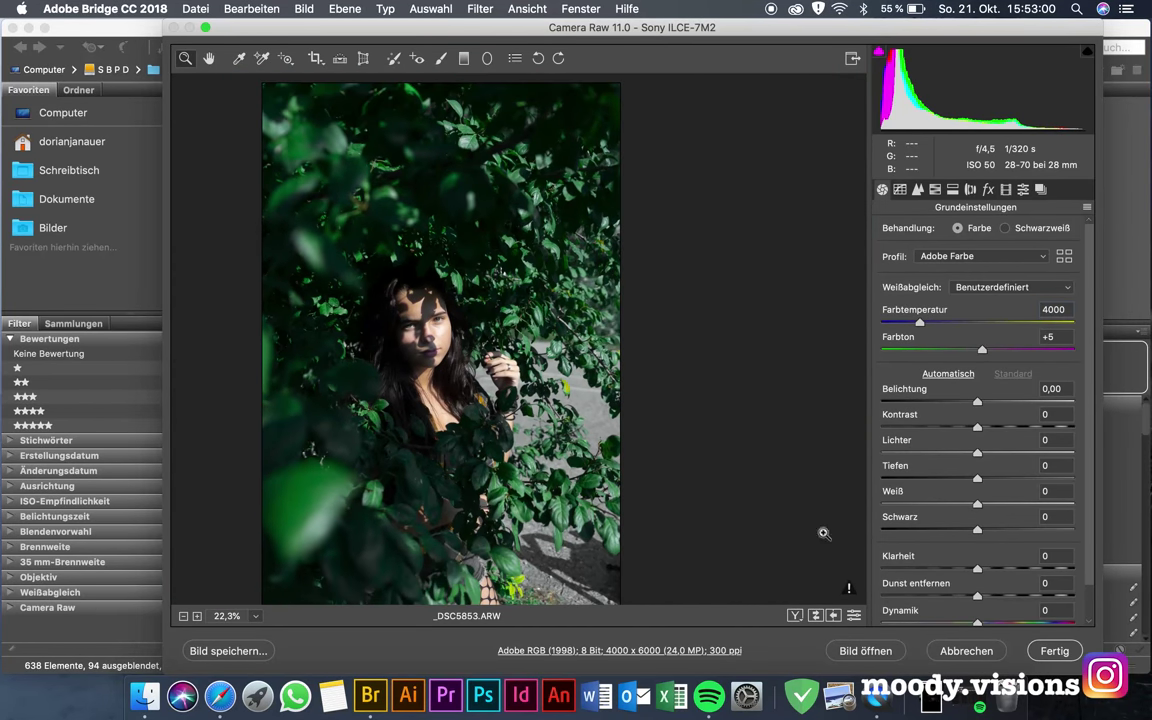
# In the Basic panel, set tint +17, highlights -30, shadows +57, blacks +20 and vibrance +7.
pyautogui.moveTo(990, 352); pyautogui.dragTo(993, 350)
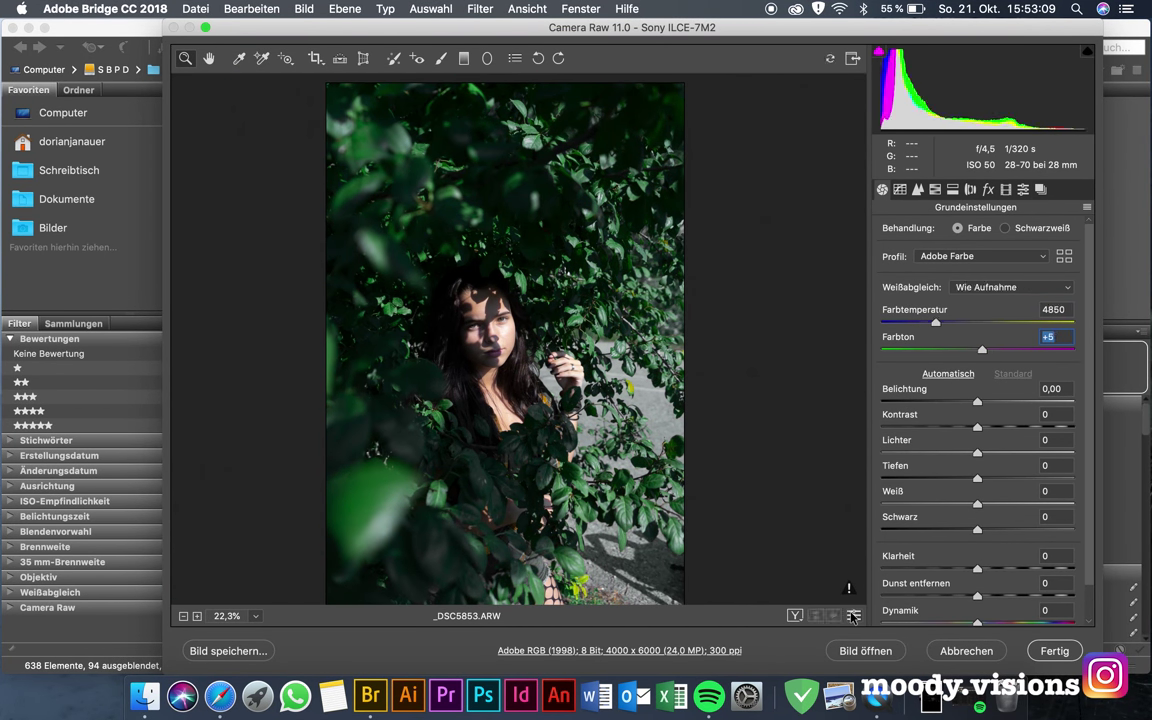
pyautogui.moveTo(968, 455); pyautogui.dragTo(966, 453)
pyautogui.moveTo(977, 478); pyautogui.dragTo(1028, 478)
pyautogui.moveTo(966, 453); pyautogui.dragTo(948, 453)
pyautogui.moveTo(977, 402); pyautogui.dragTo(990, 402)
pyautogui.scroll(-1, 980, 450)
pyautogui.moveTo(977, 503); pyautogui.dragTo(1001, 505)
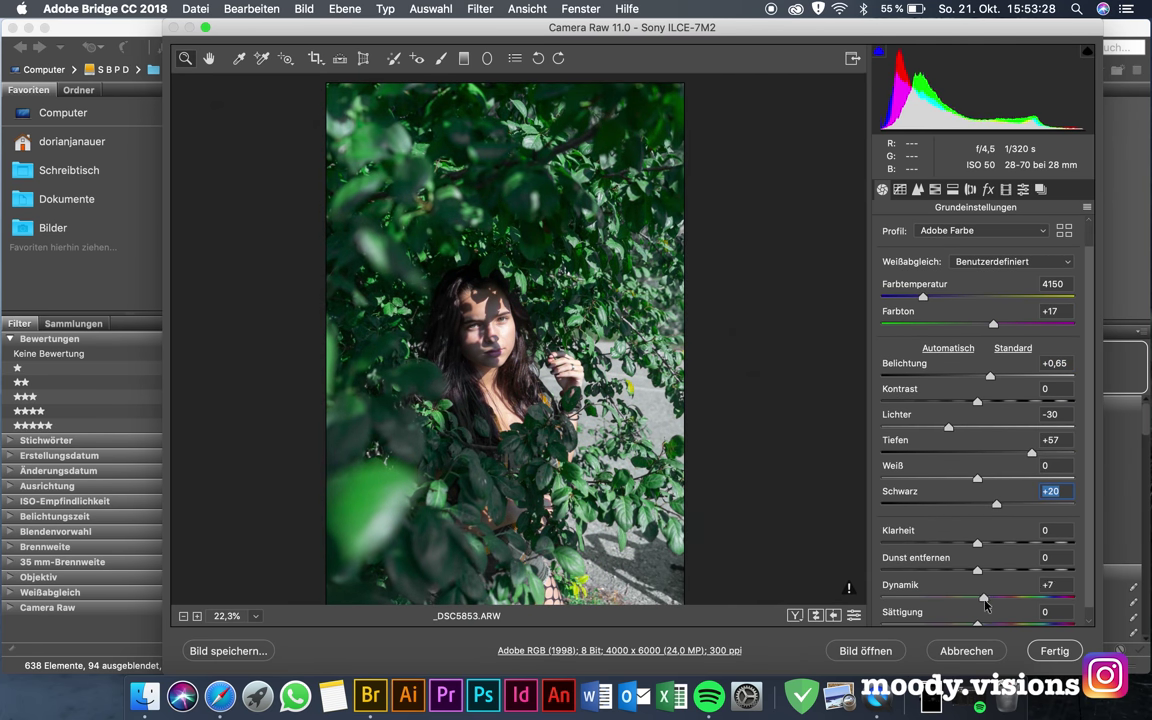
# Check the split toning and detail settings at 100% zoom, then open the image in Photoshop.
pyautogui.click(952, 189)
pyautogui.click(917, 189)
pyautogui.click(480, 330)
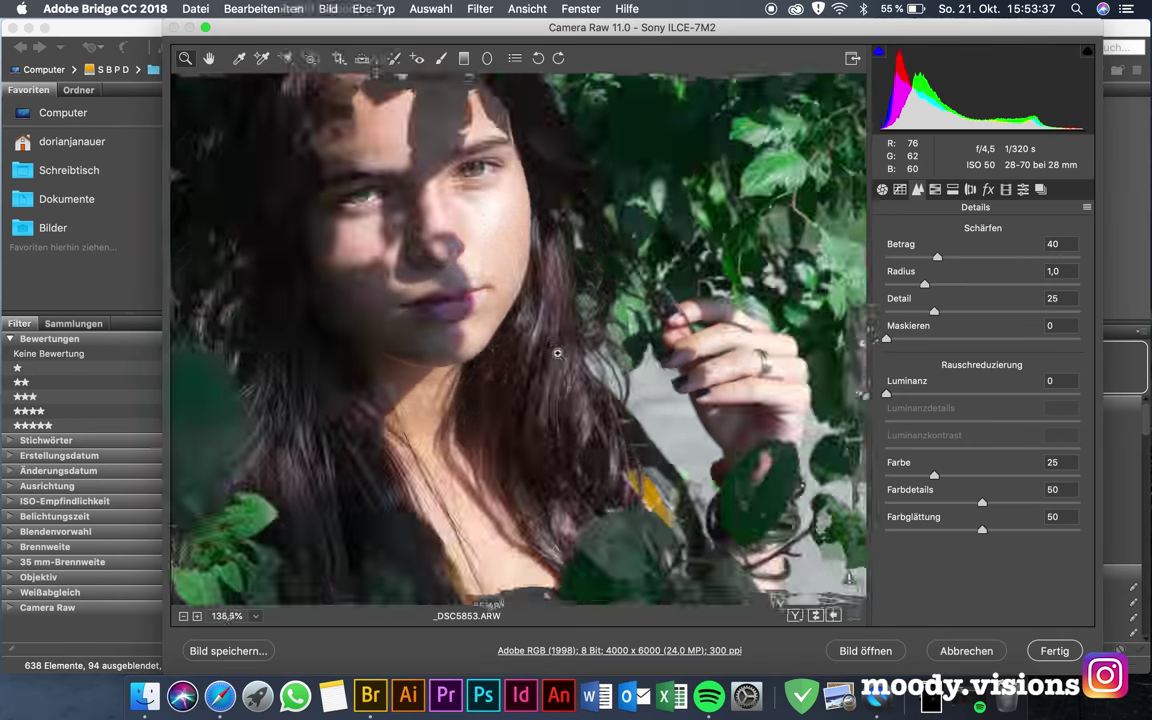
pyautogui.click(860, 651)
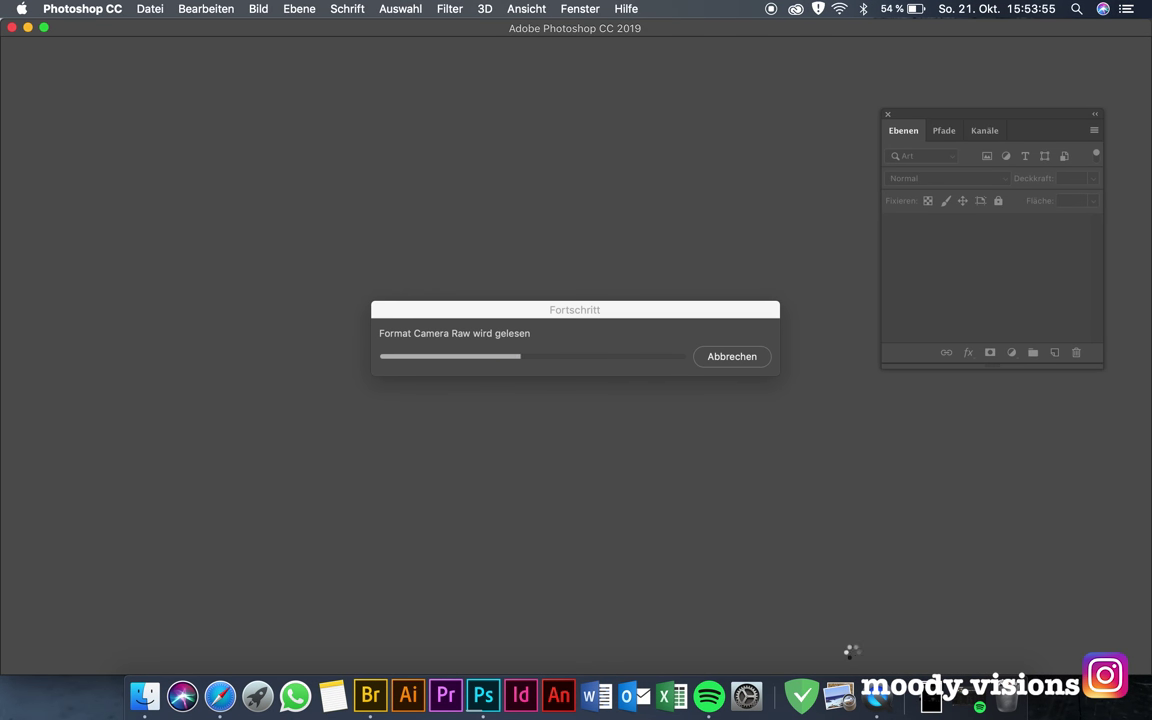
# Duplicate the photo layer and enlarge the copy with Free Transform.
pyautogui.hotkey('ctrl', 'j')
pyautogui.hotkey('ctrl', 't')
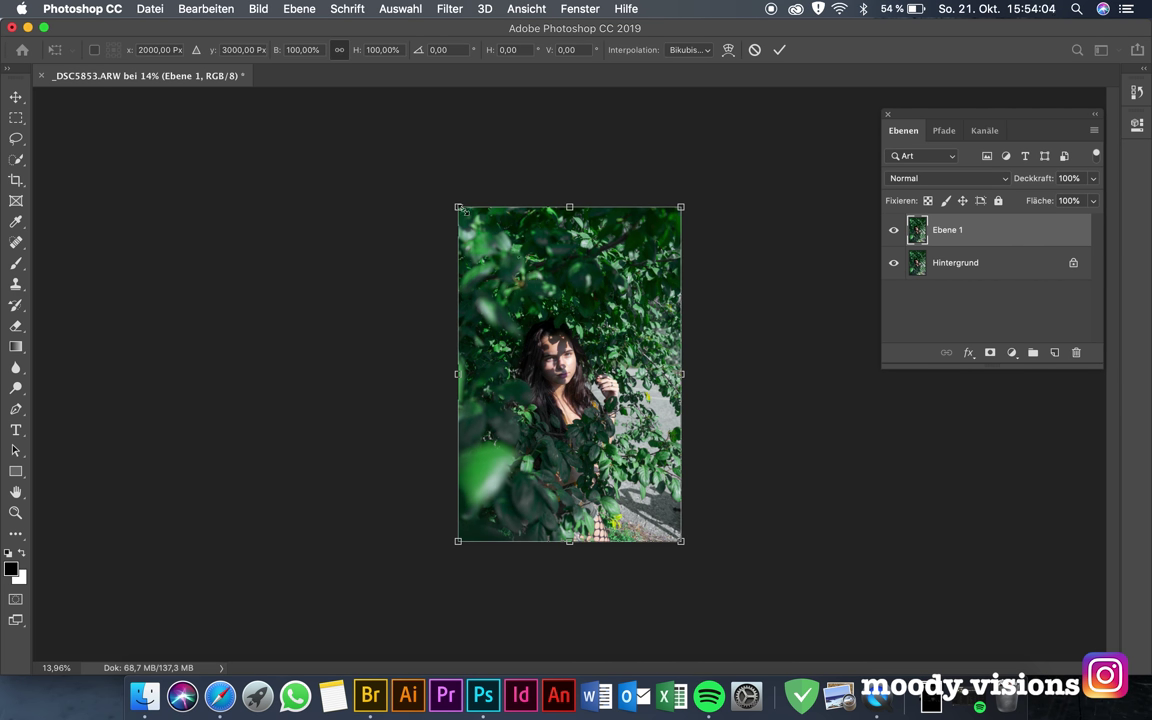
pyautogui.moveTo(456, 208); pyautogui.dragTo(417, 165)
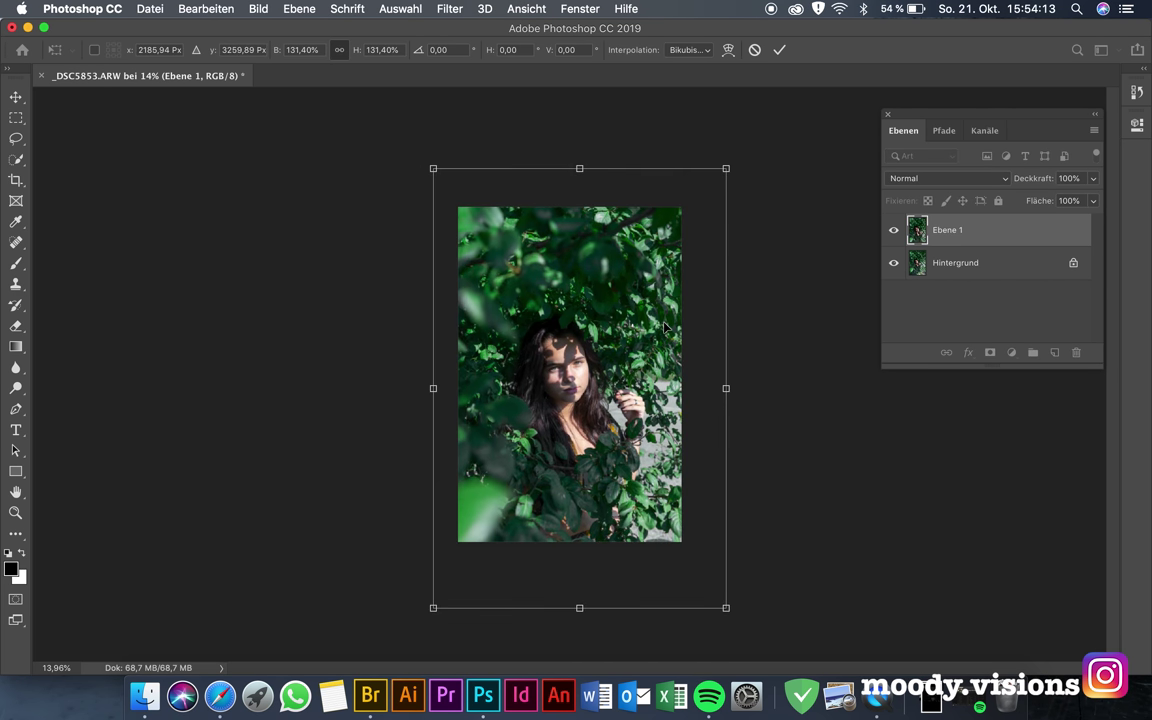
pyautogui.press('Return')
# Crop the image to a 5:7 aspect ratio.
pyautogui.press('c')
pyautogui.click(120, 49)
pyautogui.click(100, 103)
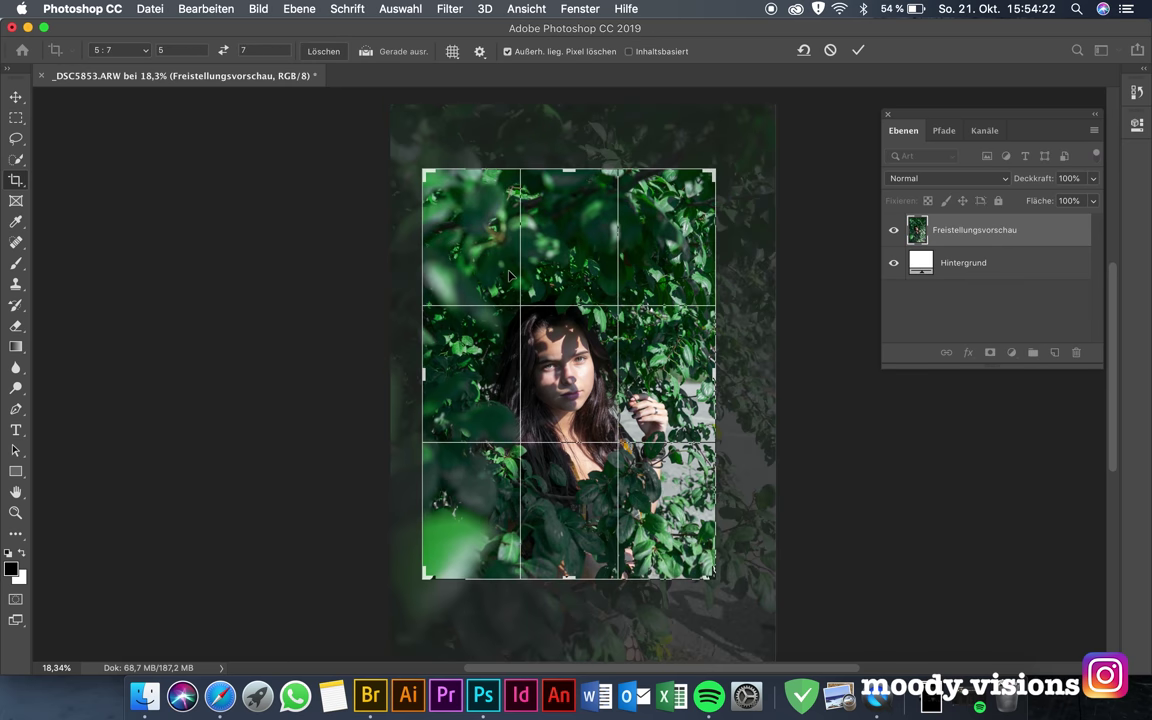
pyautogui.moveTo(423, 586)
pyautogui.mouseDown()
pyautogui.moveTo(428, 642)
pyautogui.moveTo(405, 640)
pyautogui.mouseUp()
pyautogui.press('Return')
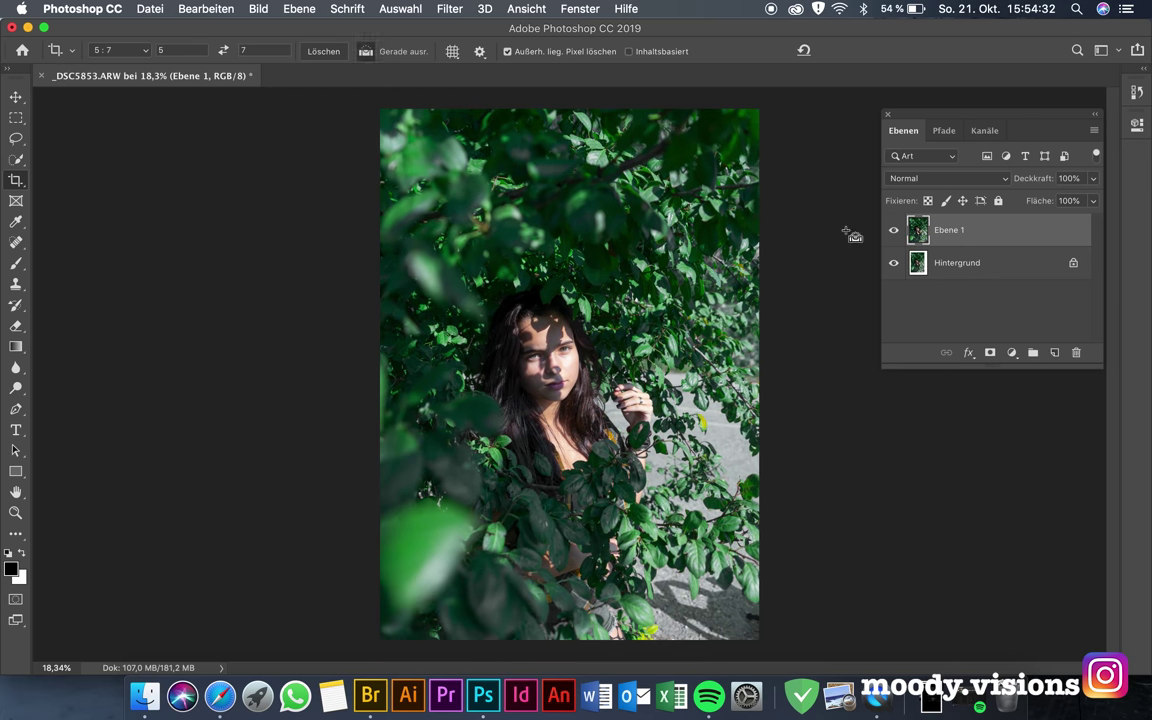
# Scale the photo layer up to about 131% to fill the frame and re-centre it.
pyautogui.hotkey('ctrl', 't')
pyautogui.moveTo(560, 270); pyautogui.dragTo(594, 248)
pyautogui.moveTo(439, 159); pyautogui.dragTo(334, 108)
pyautogui.moveTo(575, 225); pyautogui.dragTo(606, 228)
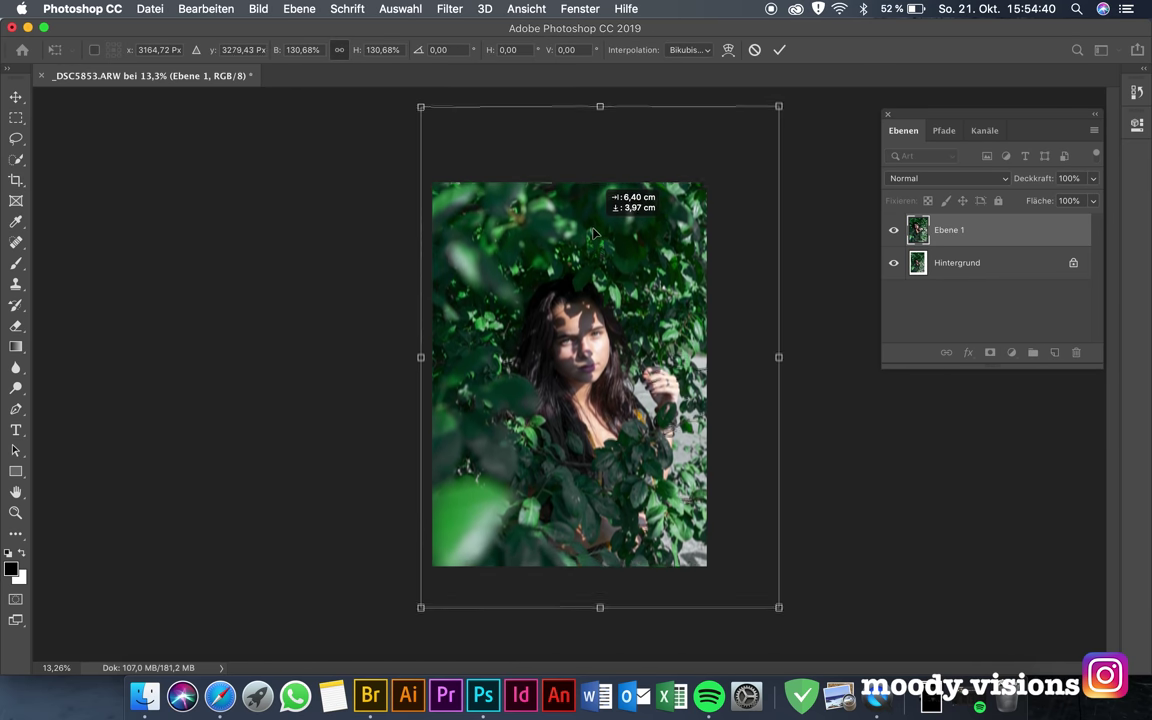
pyautogui.press('Return')
pyautogui.scroll(5, 586, 329)
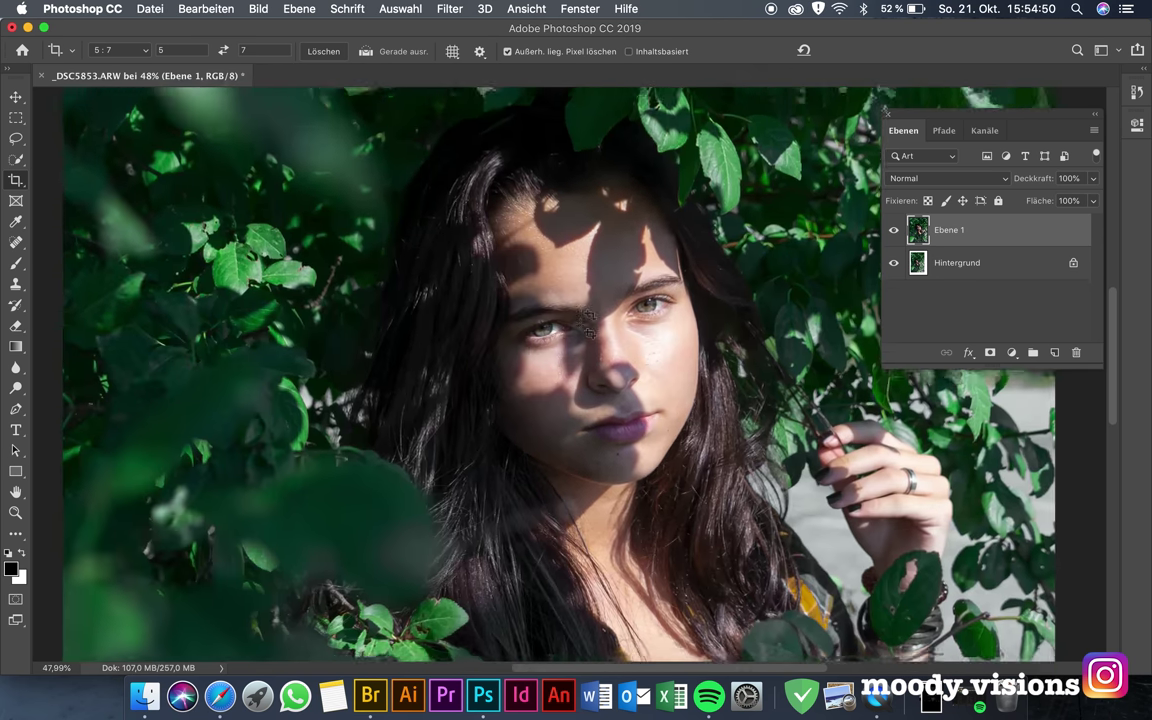
pyautogui.scroll(-4, 586, 329)
pyautogui.scroll(-1, 586, 329)
# Duplicate Ebene 1 as Ebene 1 Kopie and apply the Median filter to Ebene 1.
pyautogui.hotkey('ctrl', 'j')
pyautogui.click(951, 263)
pyautogui.click(450, 8)
pyautogui.click(740, 195)
pyautogui.click(689, 174)
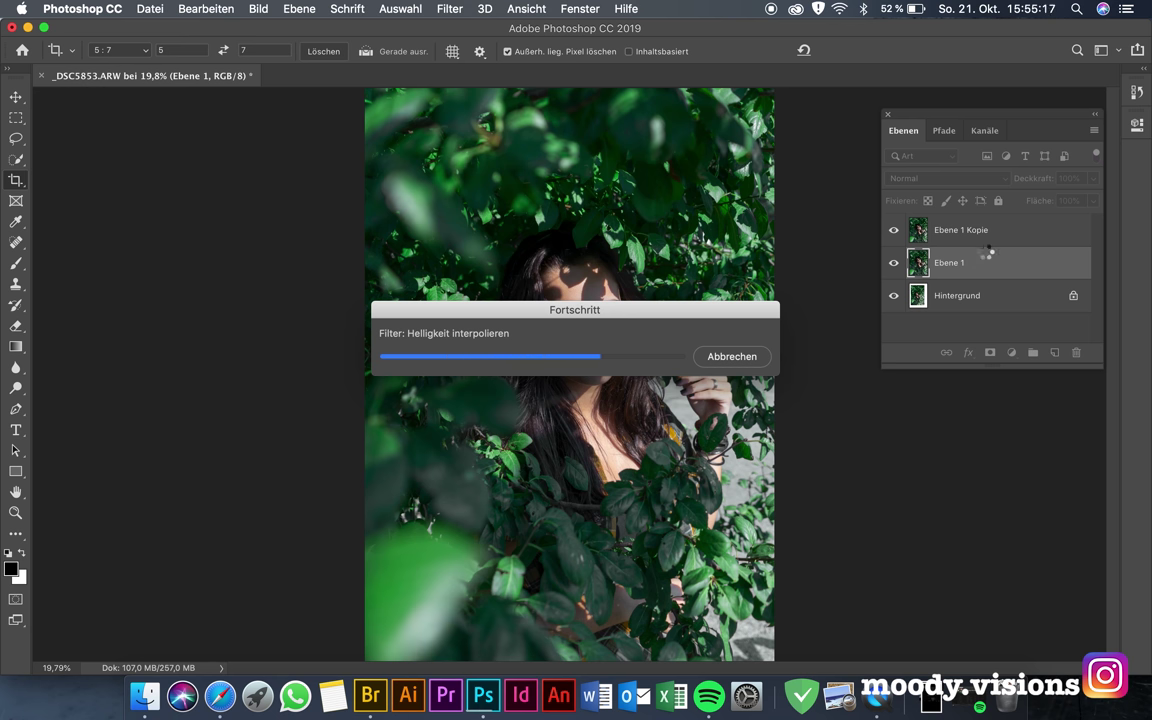
# Set the Ebene 1 Kopie layer's blend mode to Lineares Licht.
pyautogui.click(960, 230)
pyautogui.click(946, 178)
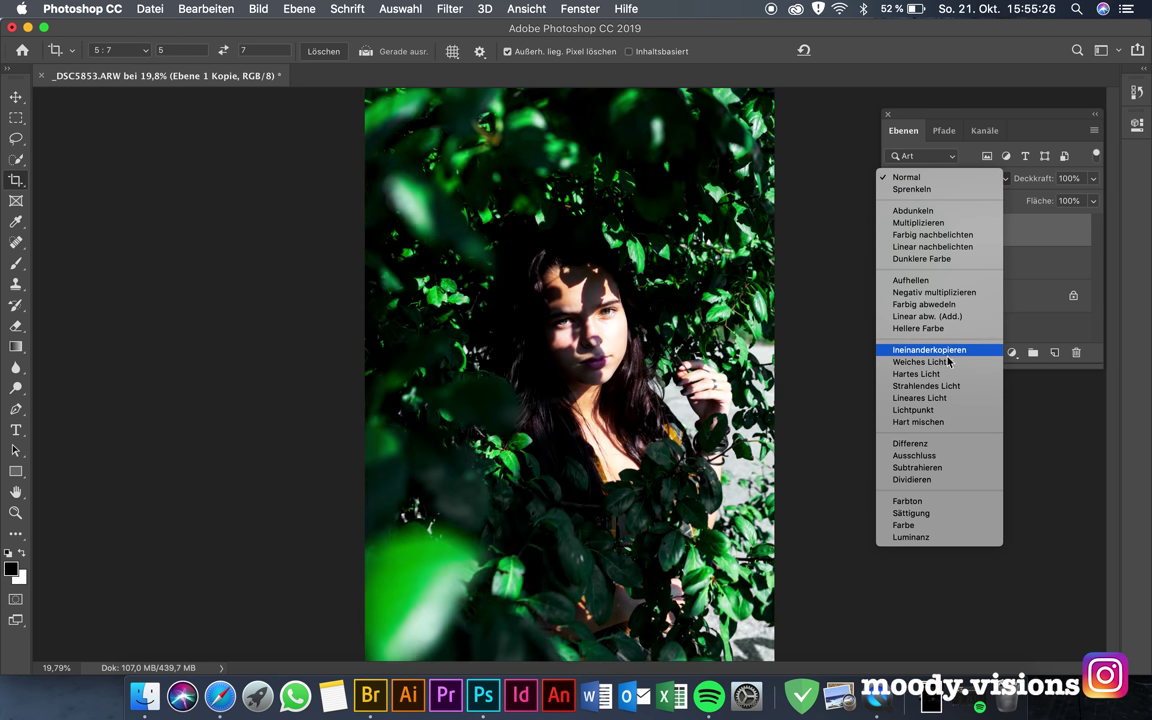
pyautogui.click(940, 400)
# Apply Image to Ebene 1 Kopie from Ebene 1 with Addieren blending, then check the result.
pyautogui.click(258, 8)
pyautogui.click(309, 248)
pyautogui.click(830, 381)
pyautogui.click(870, 411)
pyautogui.click(830, 453)
pyautogui.click(842, 596)
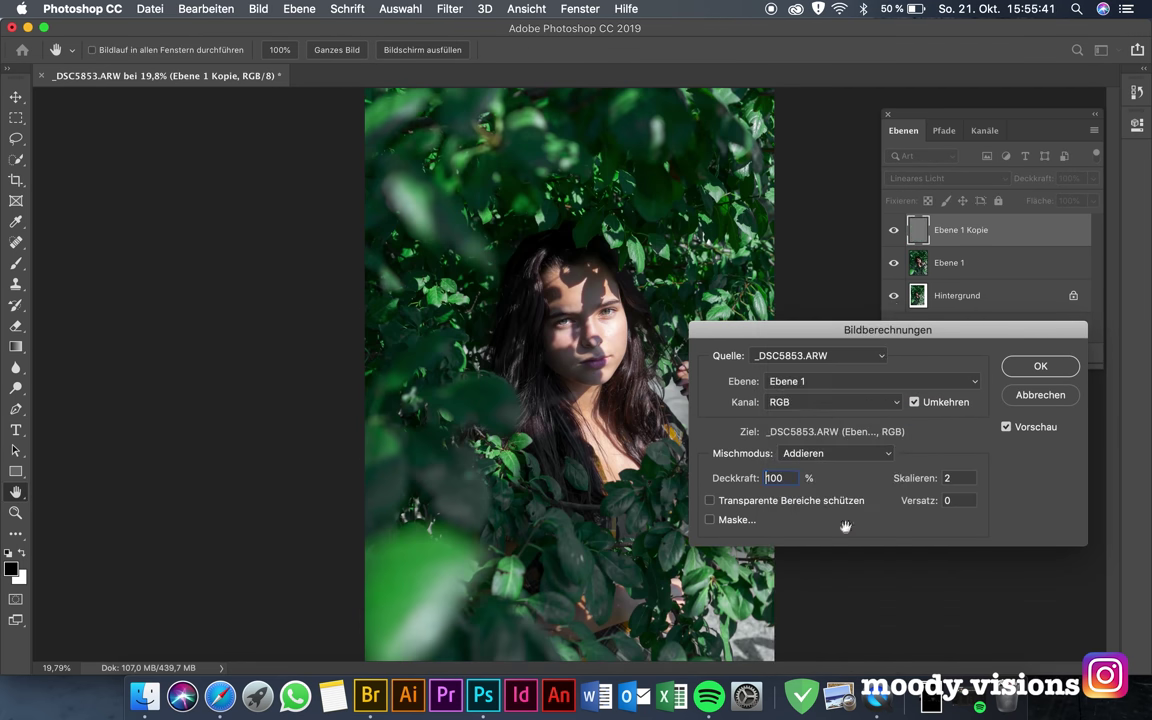
pyautogui.click(1007, 428)
pyautogui.click(1040, 366)
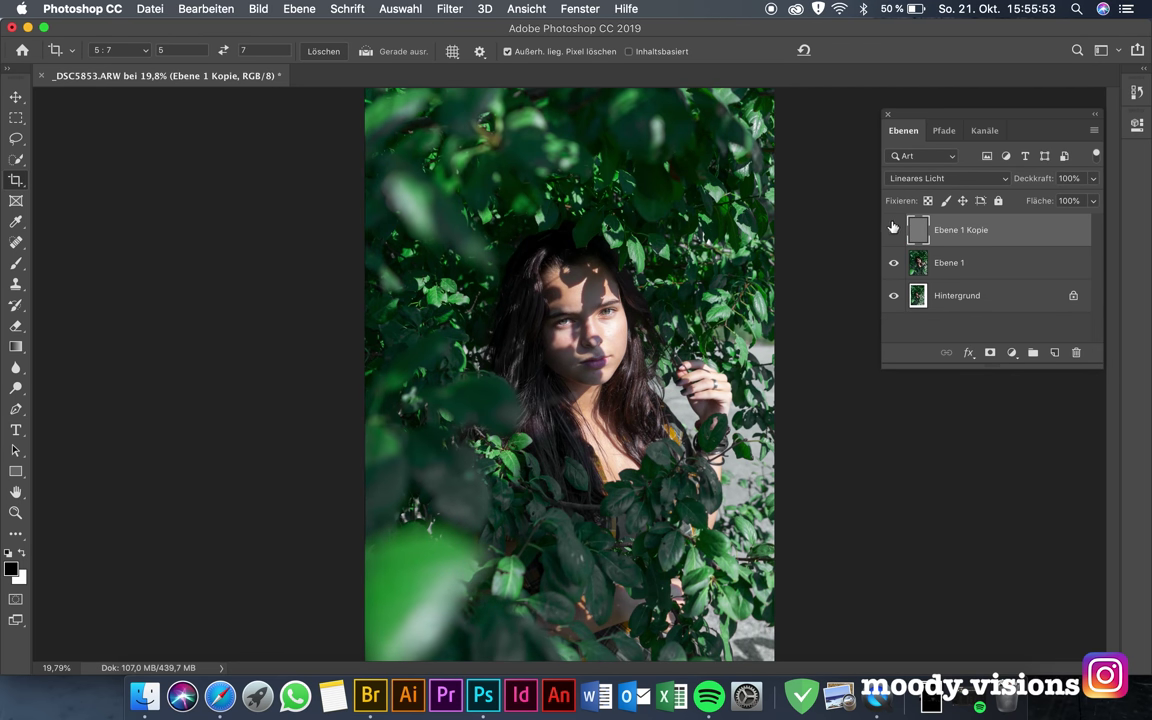
pyautogui.click(893, 230)
pyautogui.scroll(5, 560, 305)
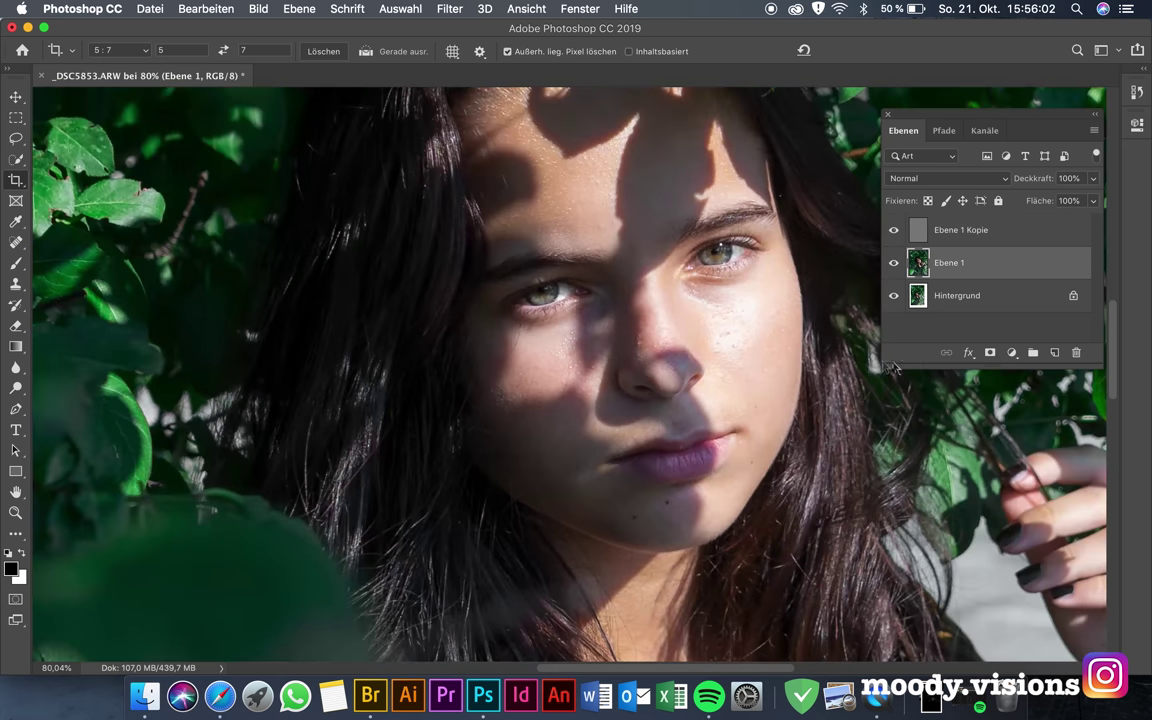
# Clone-stamp the blemishes around the nose and cheek on Ebene 1 Kopie with a 48 px brush.
pyautogui.click(945, 230)
pyautogui.press('s')
pyautogui.scroll(2, 681, 291)
pyautogui.scroll(2, 689, 291)
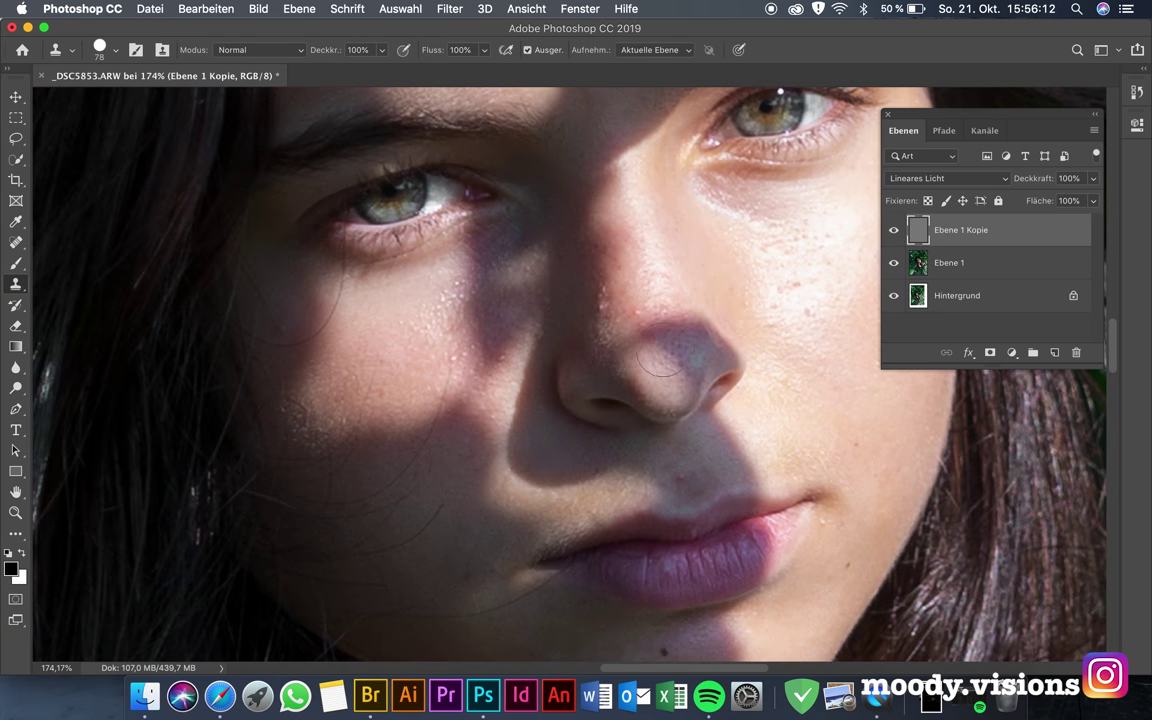
pyautogui.moveTo(665, 358); pyautogui.dragTo(640, 322)
pyautogui.hscroll(5, 500, 345)
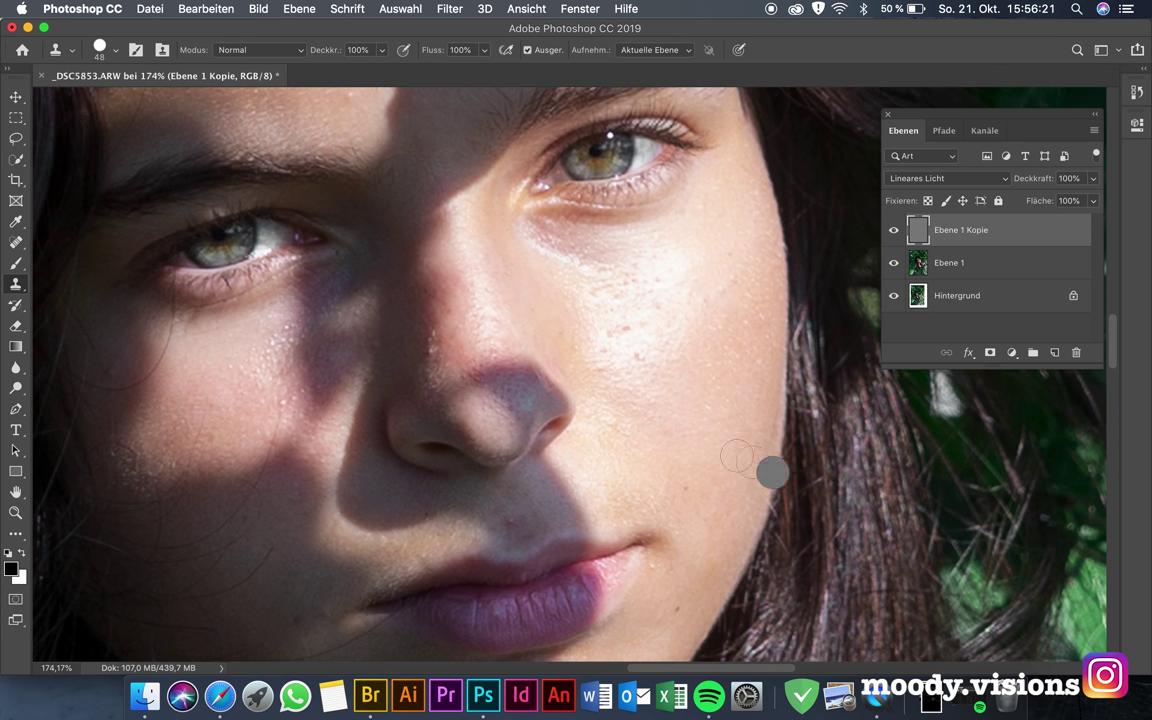
pyautogui.scroll(-3, 771, 470)
pyautogui.scroll(5, 271, 452)
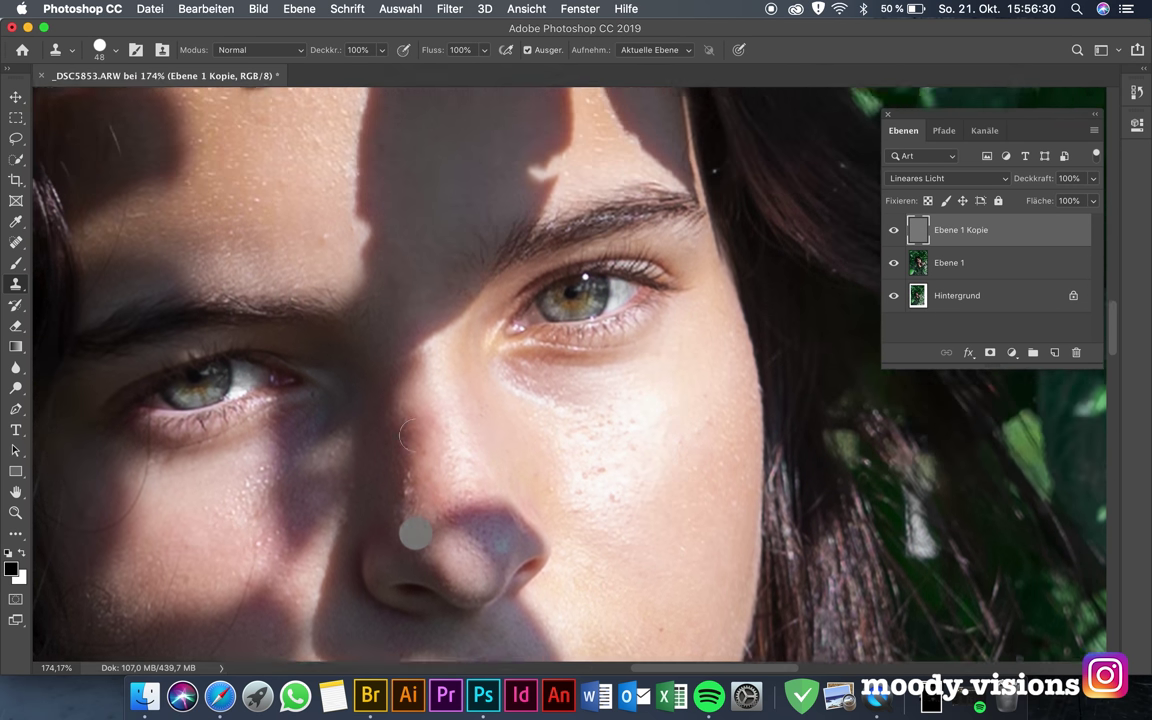
pyautogui.scroll(1, 417, 527)
pyautogui.scroll(-4, 440, 470)
pyautogui.scroll(2, 473, 396)
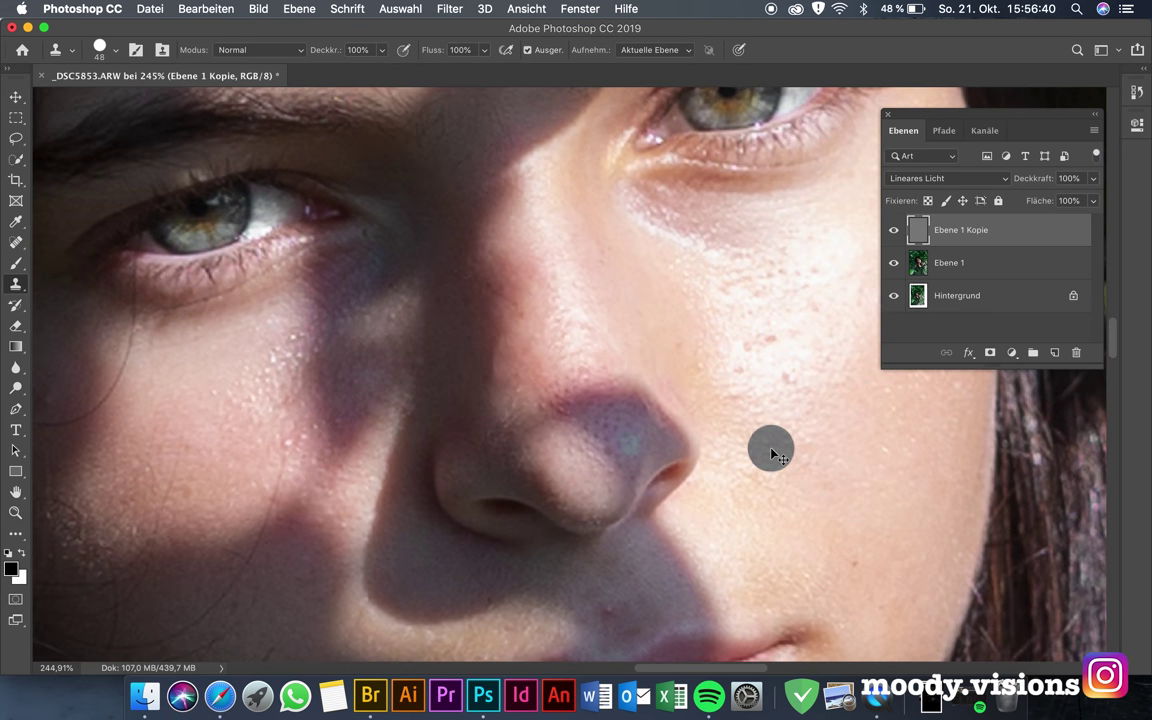
pyautogui.scroll(-2, 640, 470)
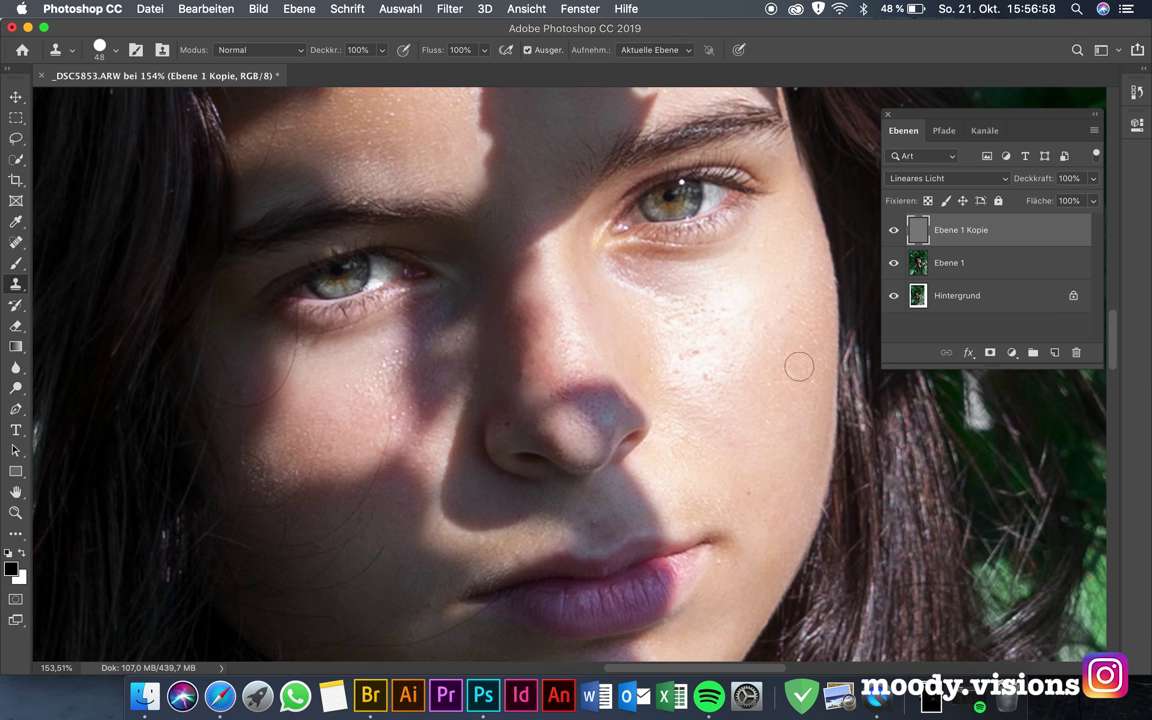
pyautogui.scroll(5, 670, 401)
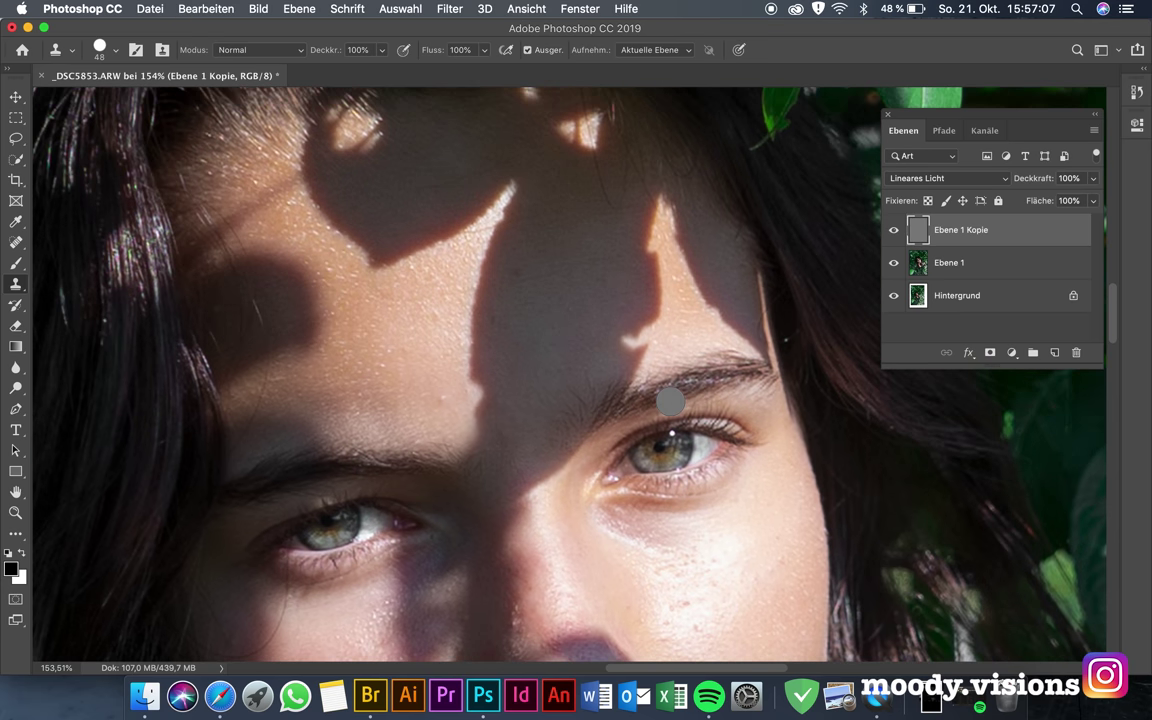
pyautogui.scroll(-5, 648, 401)
# Add a new Ebene 2 and prepare a soft brush with a sampled skin tone at 40% opacity.
pyautogui.click(1054, 352)
pyautogui.scroll(-1, 540, 310)
pyautogui.press('b')
pyautogui.keyDown('alt'); pyautogui.click(610, 317); pyautogui.keyUp('alt')
pyautogui.press('4')
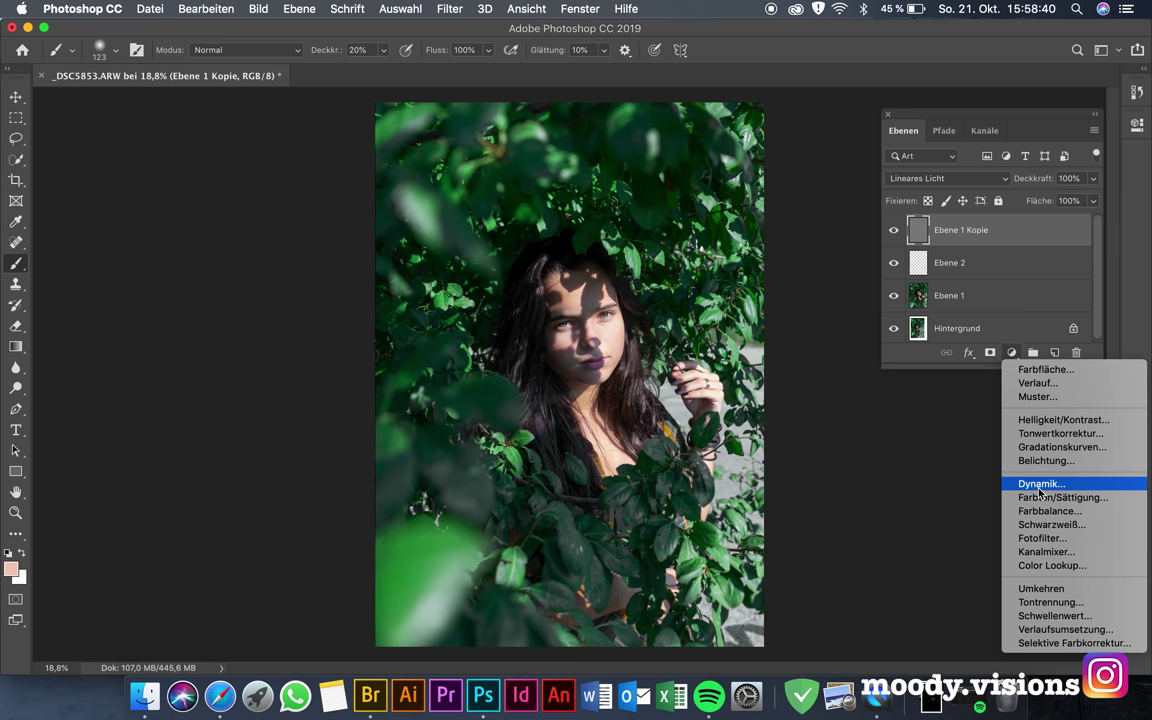
# Add a curves adjustment layer and paint over the iris on the Kurven 2 mask at 30% opacity.
pyautogui.click(1060, 447)
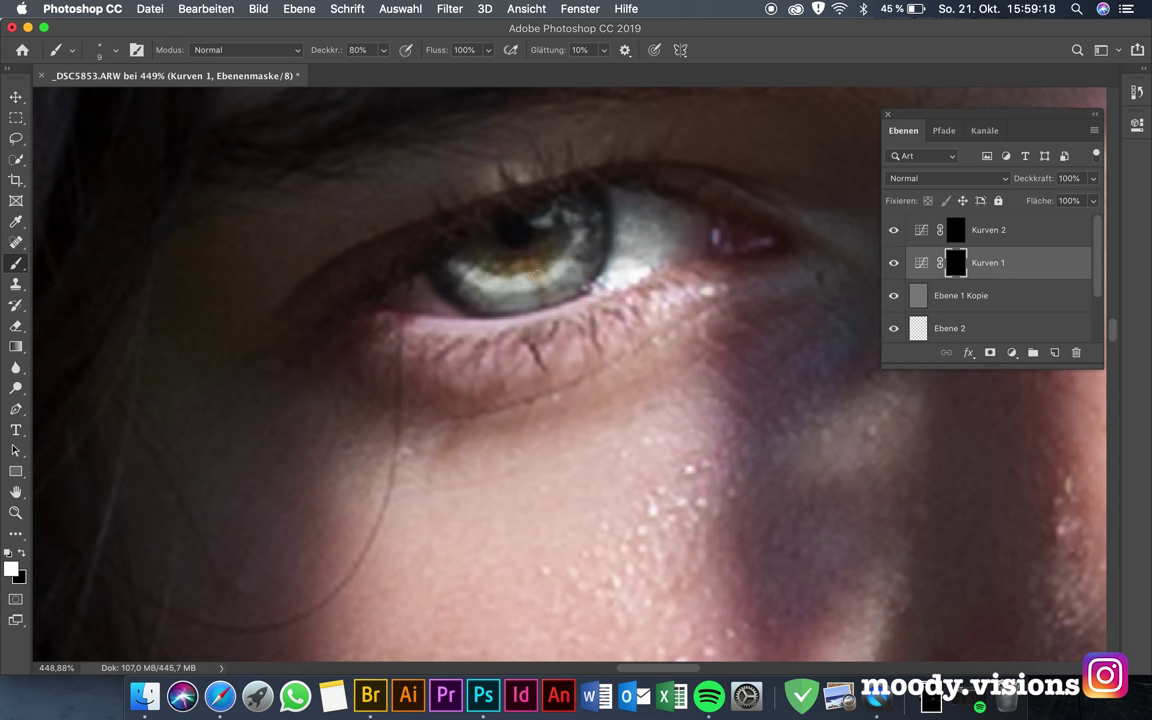
pyautogui.click(956, 229)
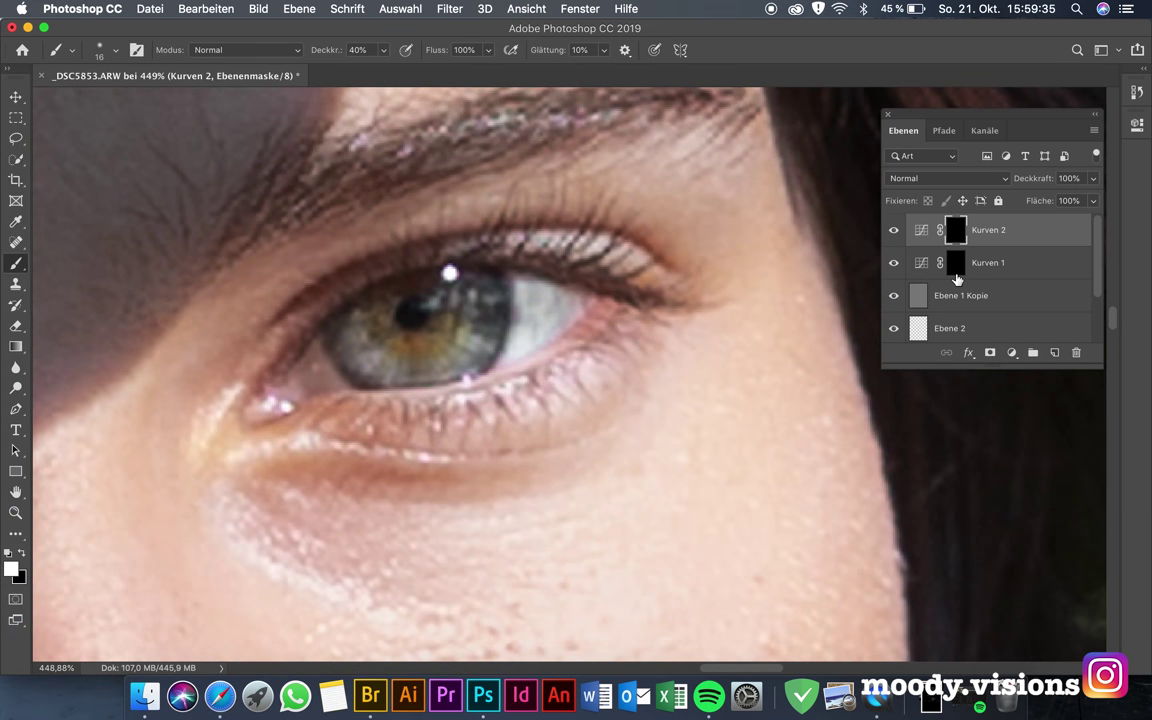
pyautogui.click(956, 265)
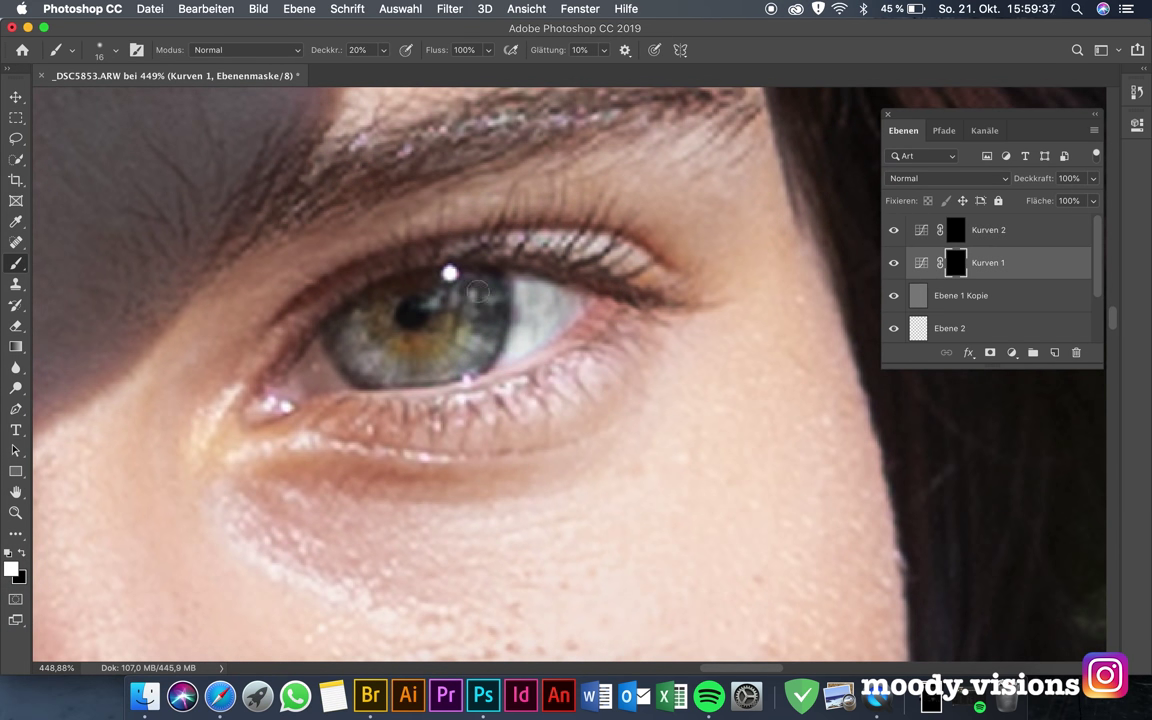
pyautogui.press('2')
pyautogui.click(960, 238)
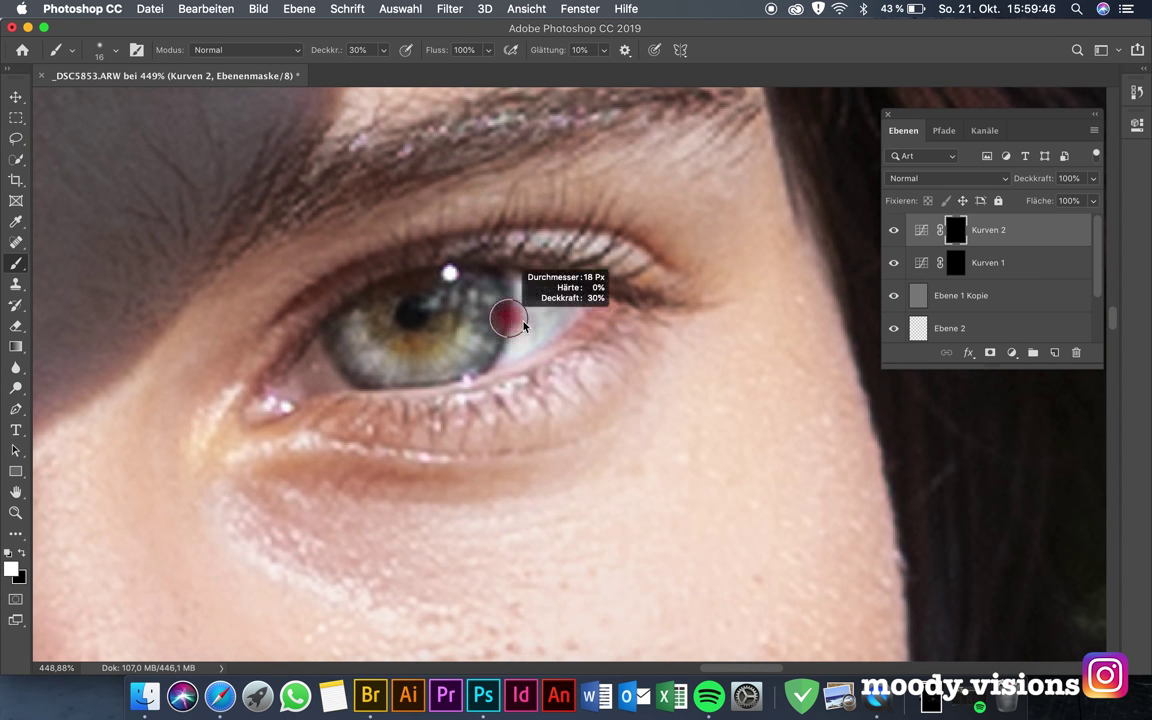
pyautogui.press('3')
pyautogui.moveTo(331, 345); pyautogui.dragTo(432, 306)
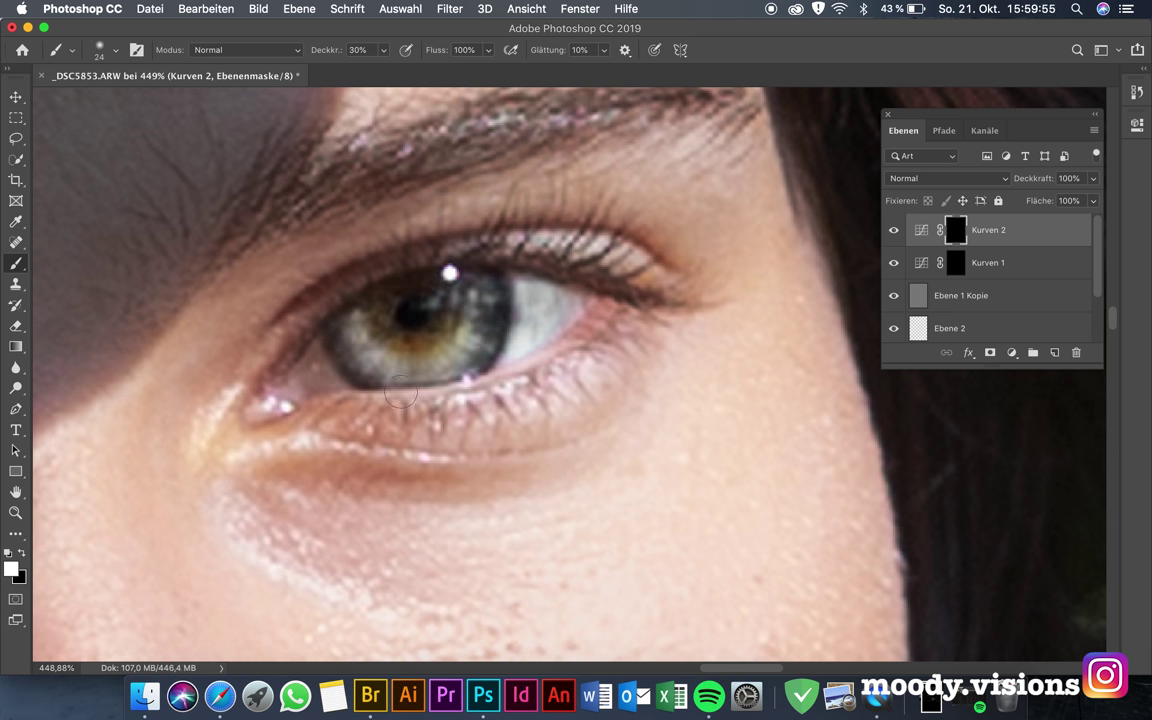
# Paint the eye area on the Kurven 1 mask, varying brush opacity between 20% and 60%.
pyautogui.hscroll(-10, 400, 392)
pyautogui.press('2')
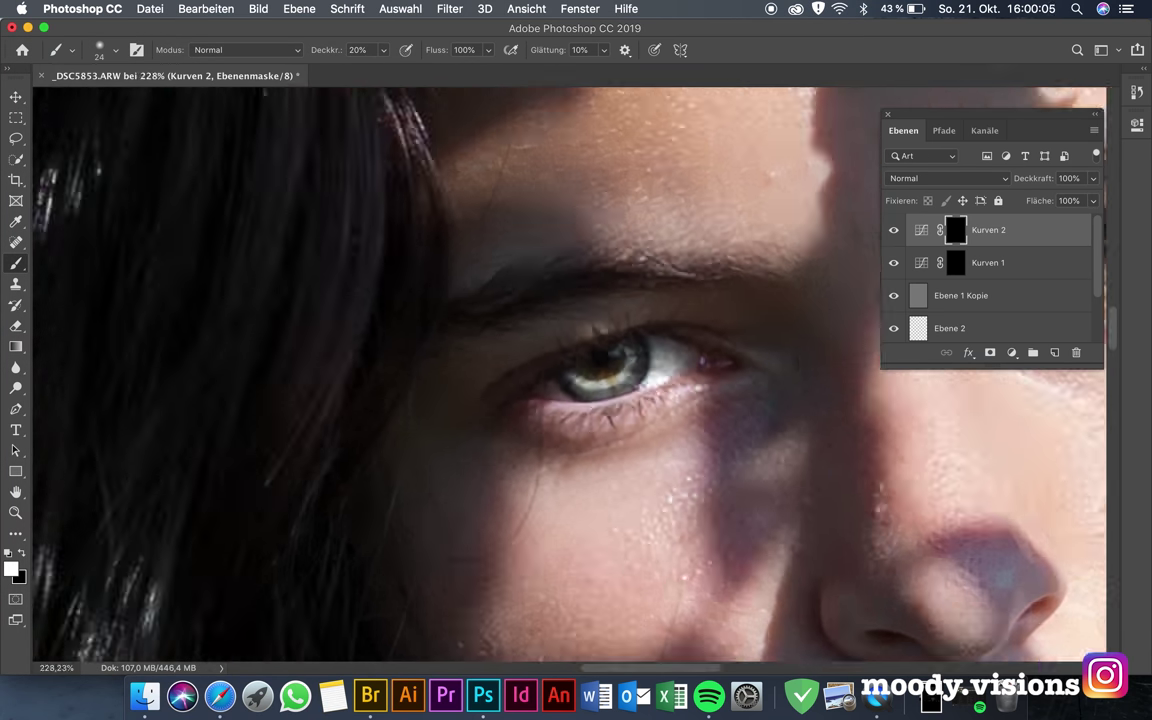
pyautogui.scroll(-5, 683, 327)
pyautogui.click(956, 262)
pyautogui.scroll(3, 572, 358)
pyautogui.scroll(2, 572, 358)
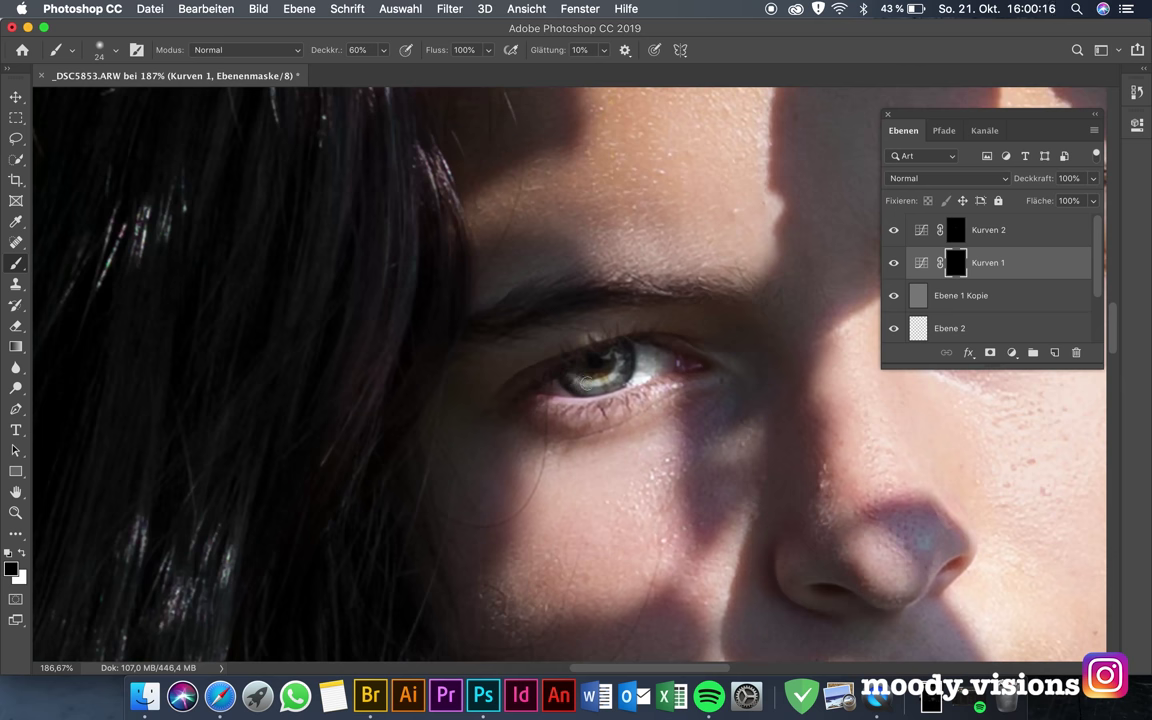
pyautogui.scroll(-3, 572, 358)
pyautogui.scroll(-5, 572, 358)
pyautogui.press('6')
pyautogui.scroll(5, 547, 351)
pyautogui.hotkey('alt', ']')
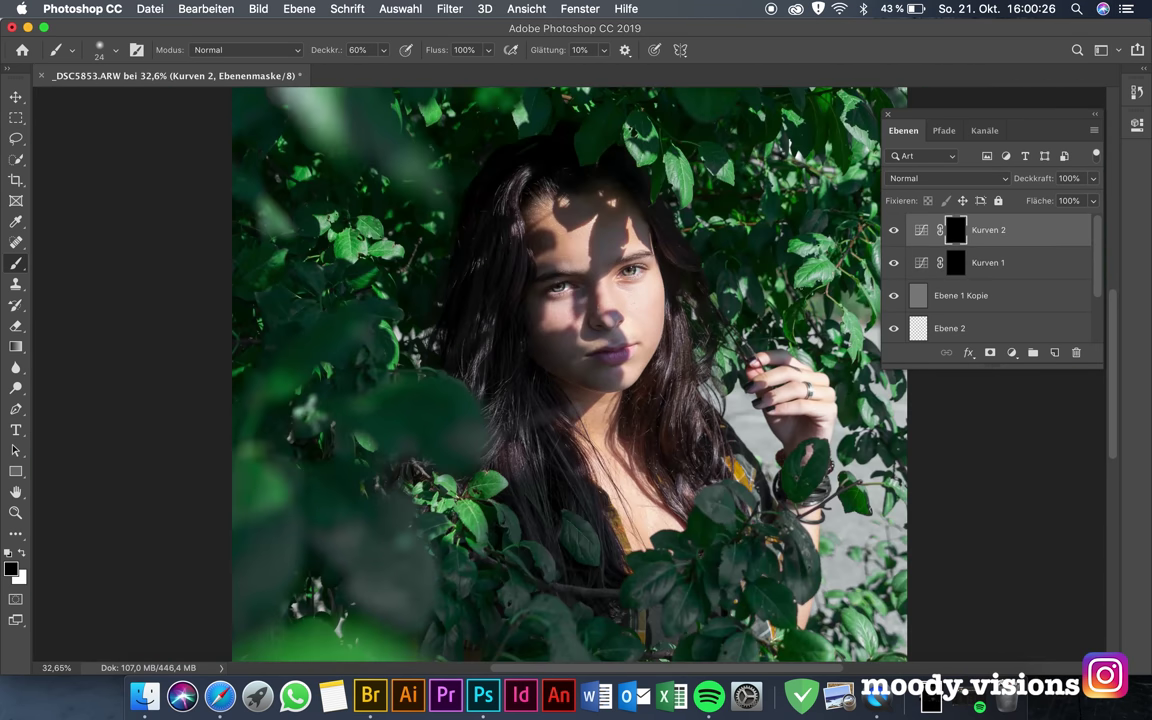
pyautogui.scroll(3, 547, 351)
pyautogui.scroll(2, 547, 351)
pyautogui.scroll(-2, 547, 351)
# Switch to white paint and enlarge the brush to about 126 px for the mouth and chin.
pyautogui.press('2')
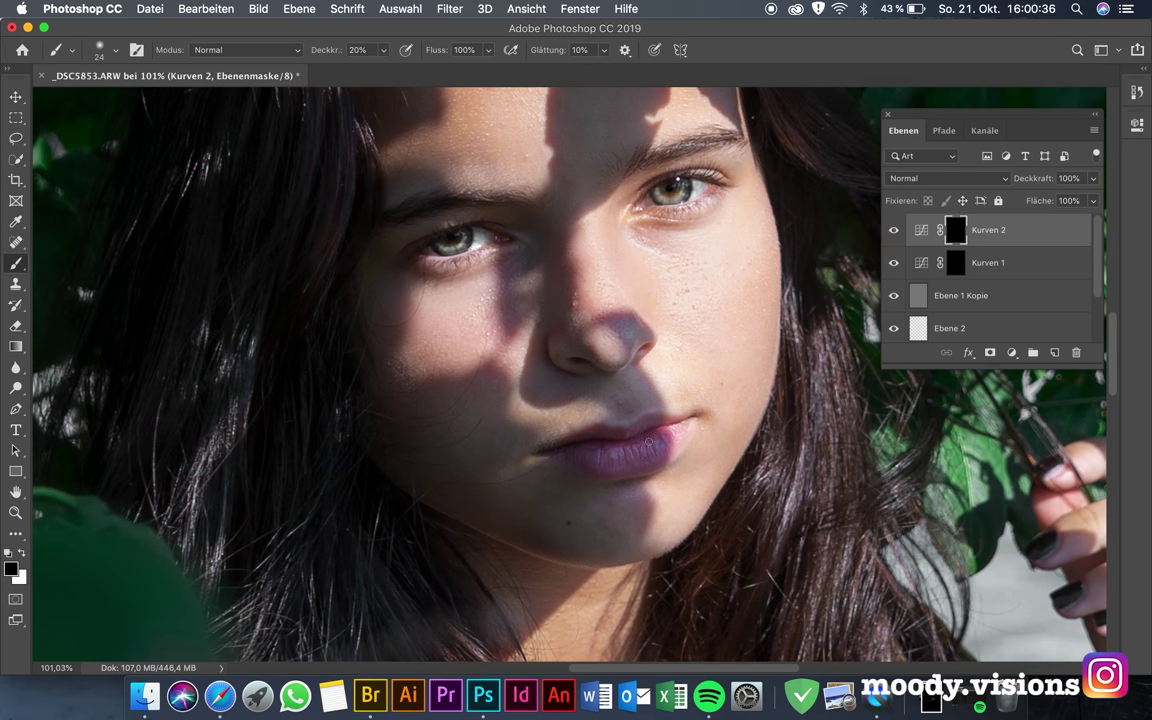
pyautogui.press(']')
pyautogui.press(']')
pyautogui.press(']')
pyautogui.scroll(-5, 648, 443)
pyautogui.press('x')
pyautogui.moveTo(476, 437); pyautogui.dragTo(615, 485)
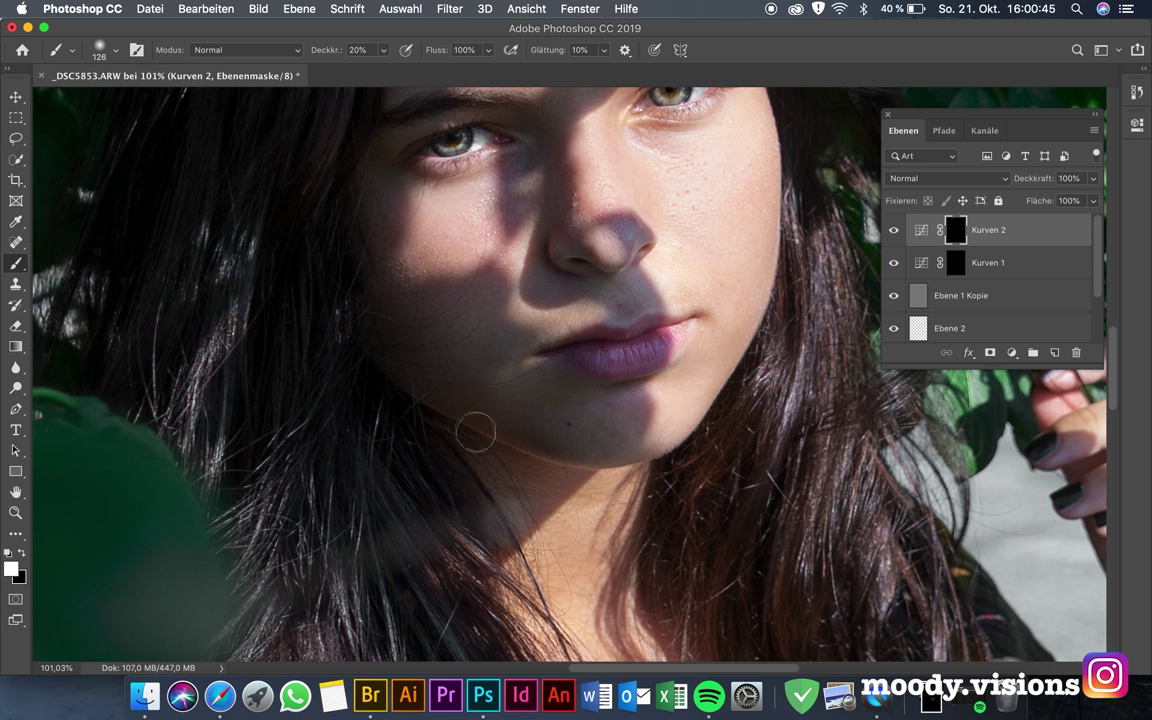
pyautogui.press('[')
pyautogui.press('[')
pyautogui.press('[')
pyautogui.scroll(3, 368, 464)
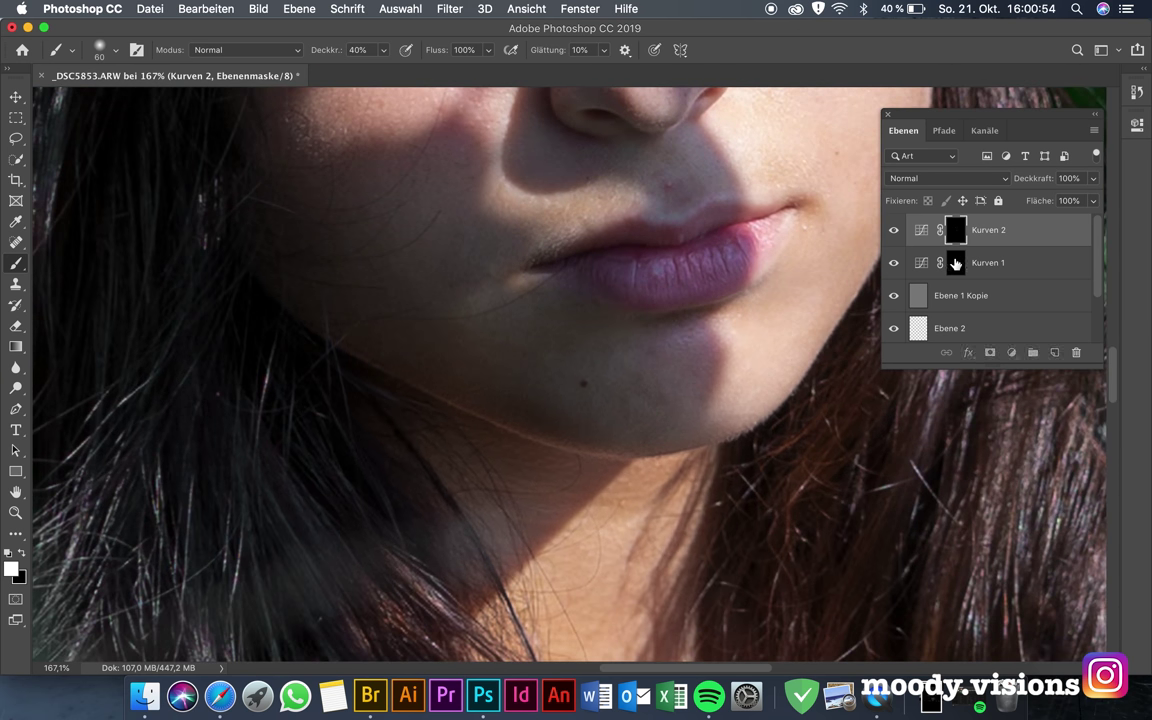
# Paint the jawline on the Kurven 1 mask in black with a 15–31 px brush, then fit the photo.
pyautogui.click(955, 262)
pyautogui.moveTo(378, 368); pyautogui.dragTo(362, 352)
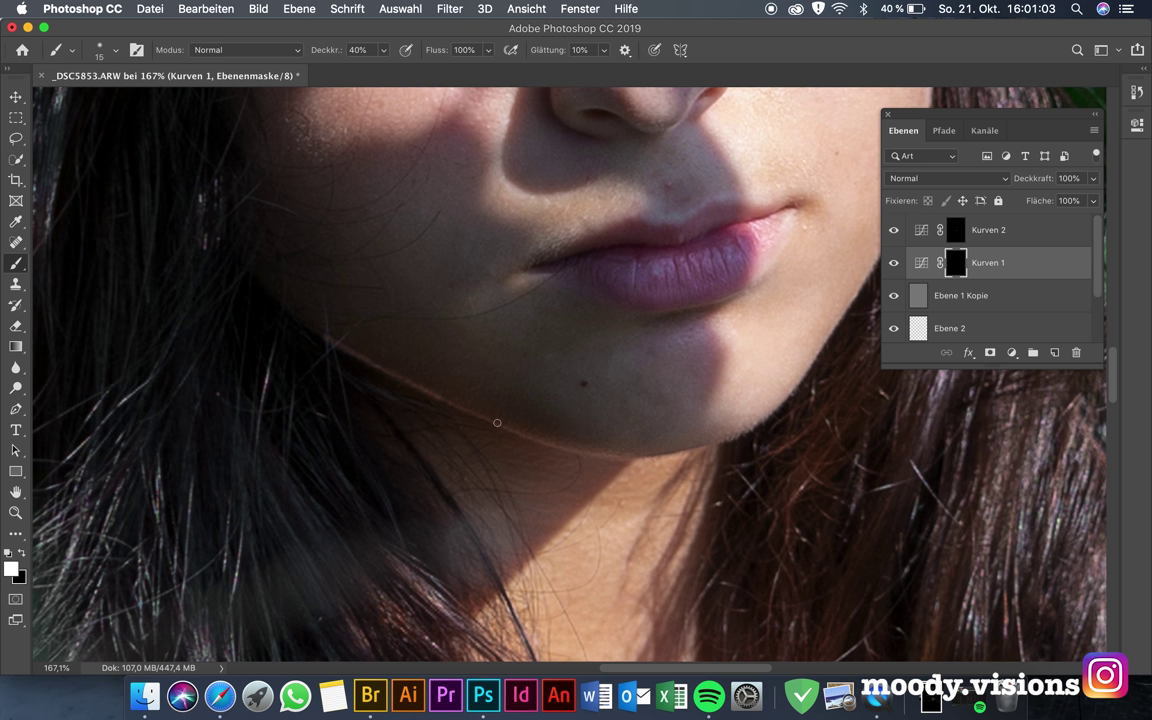
pyautogui.press('x')
pyautogui.moveTo(593, 423); pyautogui.dragTo(637, 462)
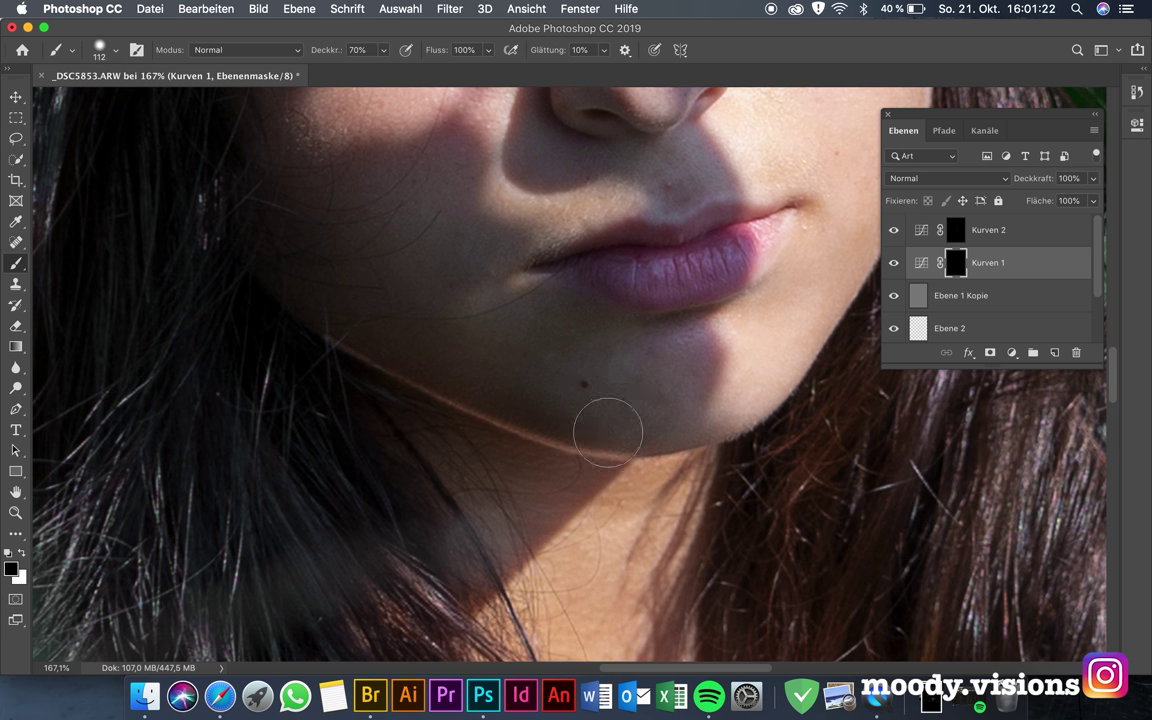
pyautogui.press('super+0')
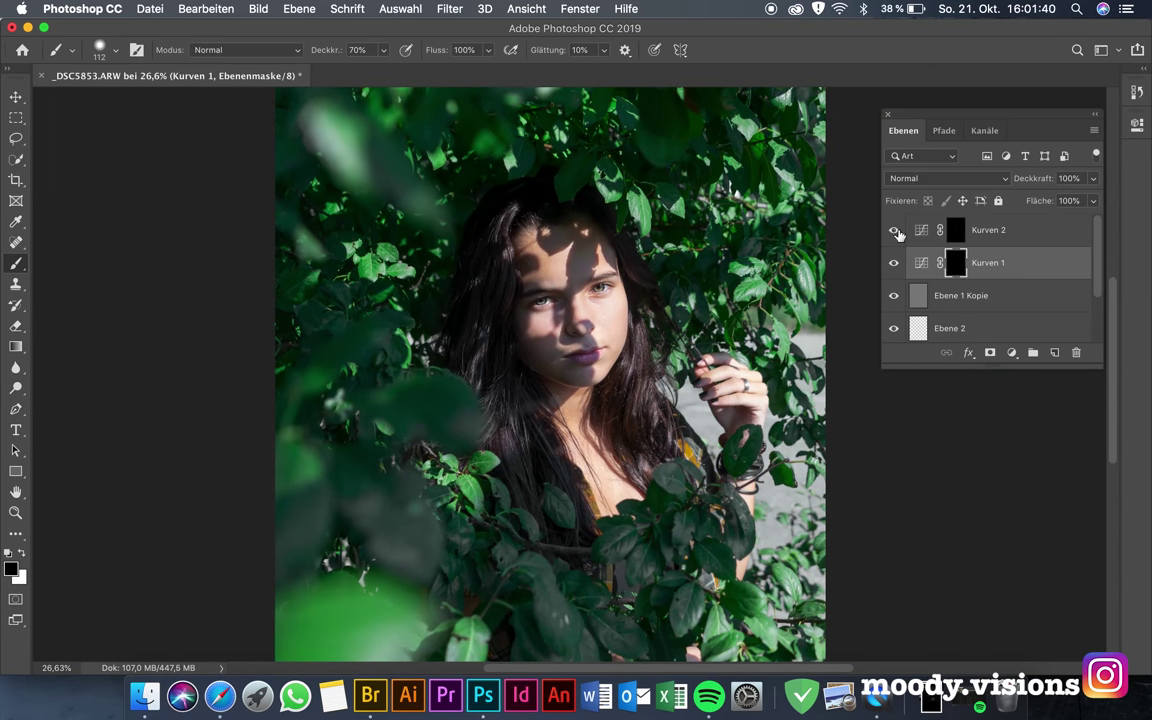
pyautogui.click(955, 230)
pyautogui.scroll(3, 567, 366)
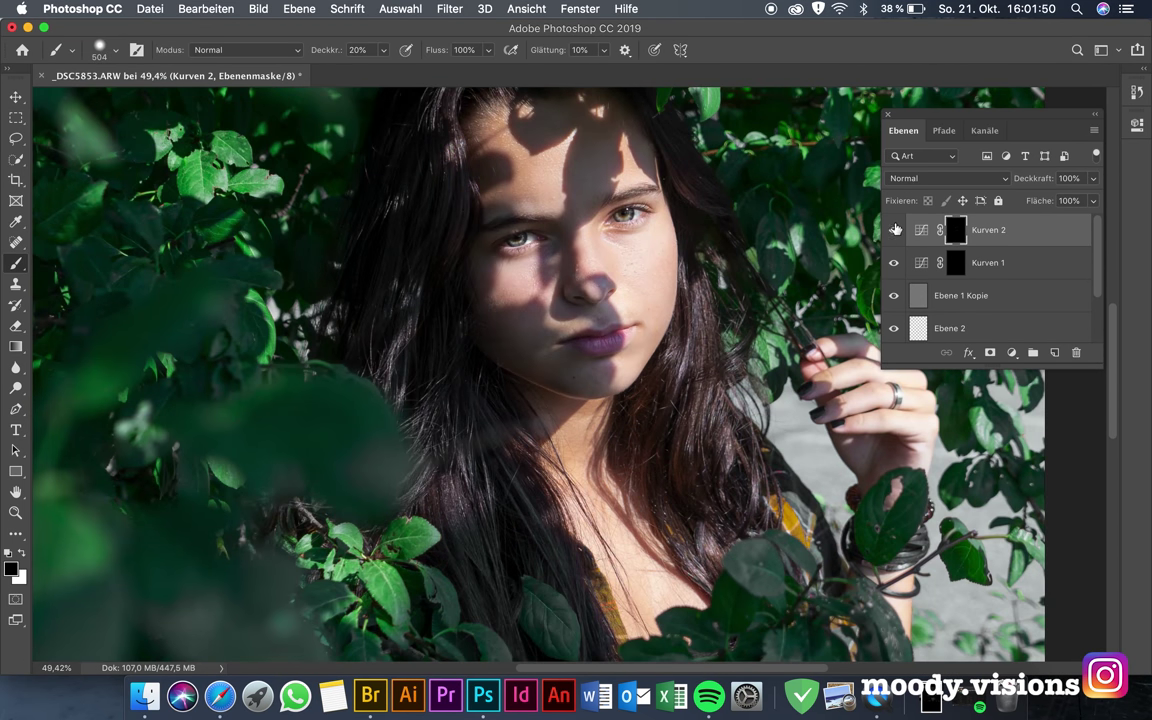
# Darken areas of the face on the Kurven 2 mask with a 10% opacity brush.
pyautogui.press('1')
pyautogui.moveTo(540, 400); pyautogui.dragTo(590, 520)
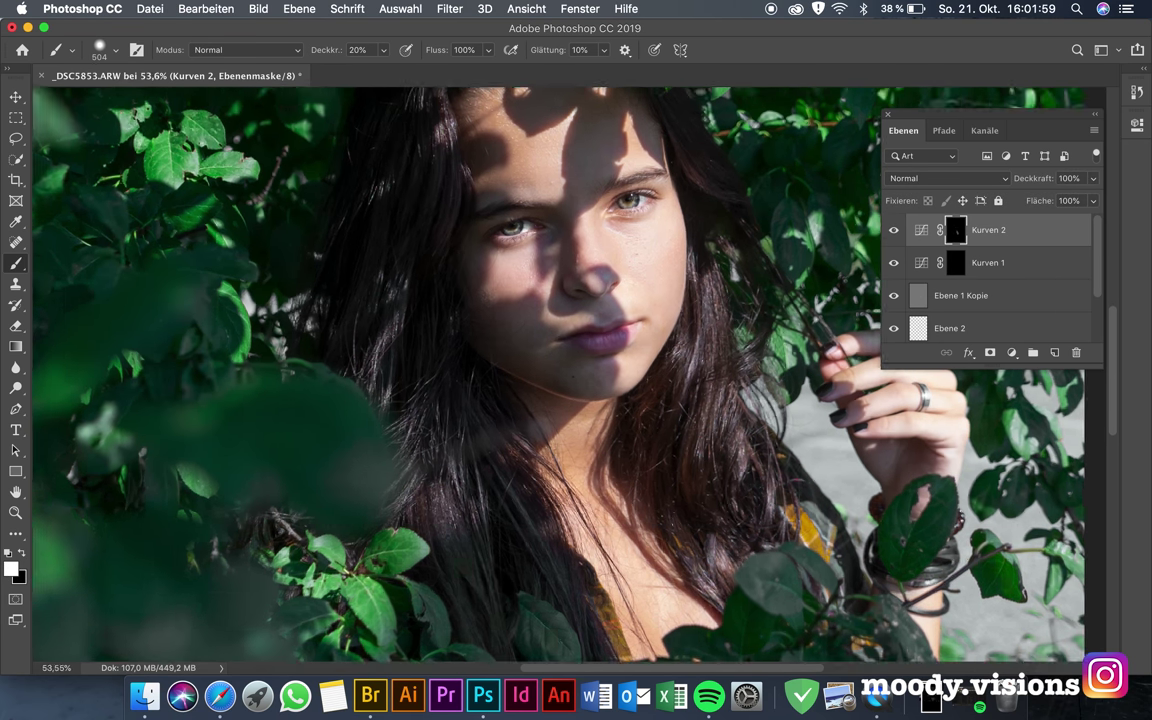
pyautogui.scroll(2, 663, 332)
pyautogui.rightClick(663, 332)
pyautogui.press('Escape')
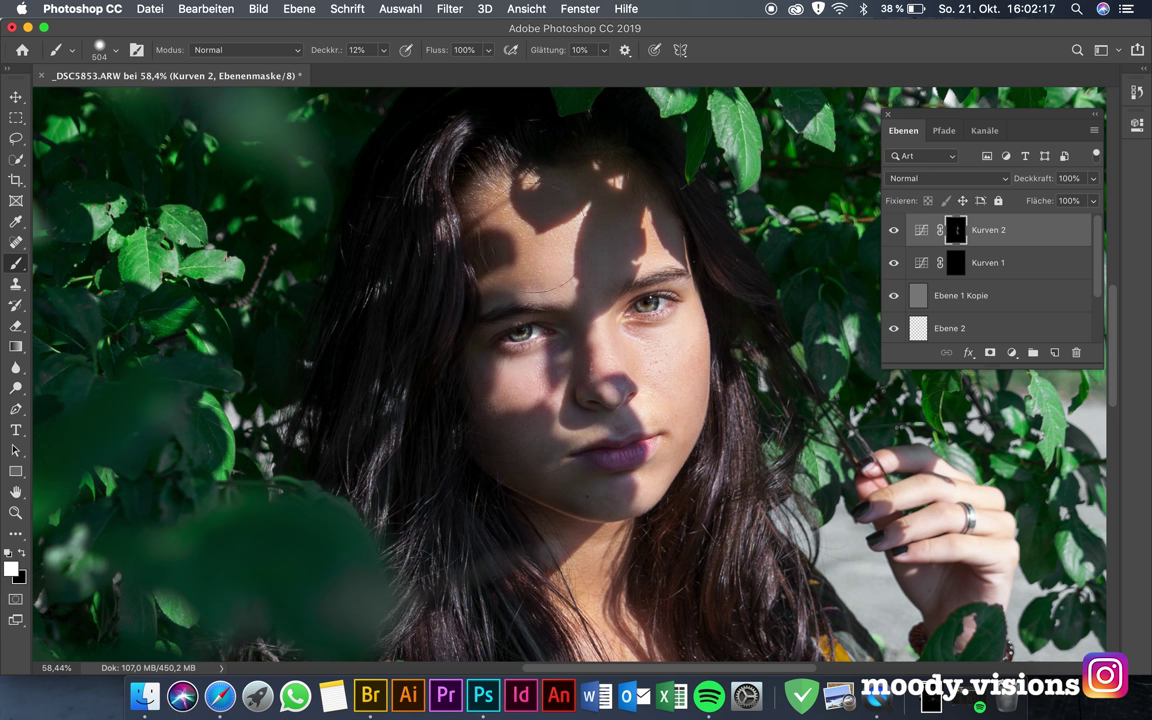
pyautogui.scroll(-5, 605, 495)
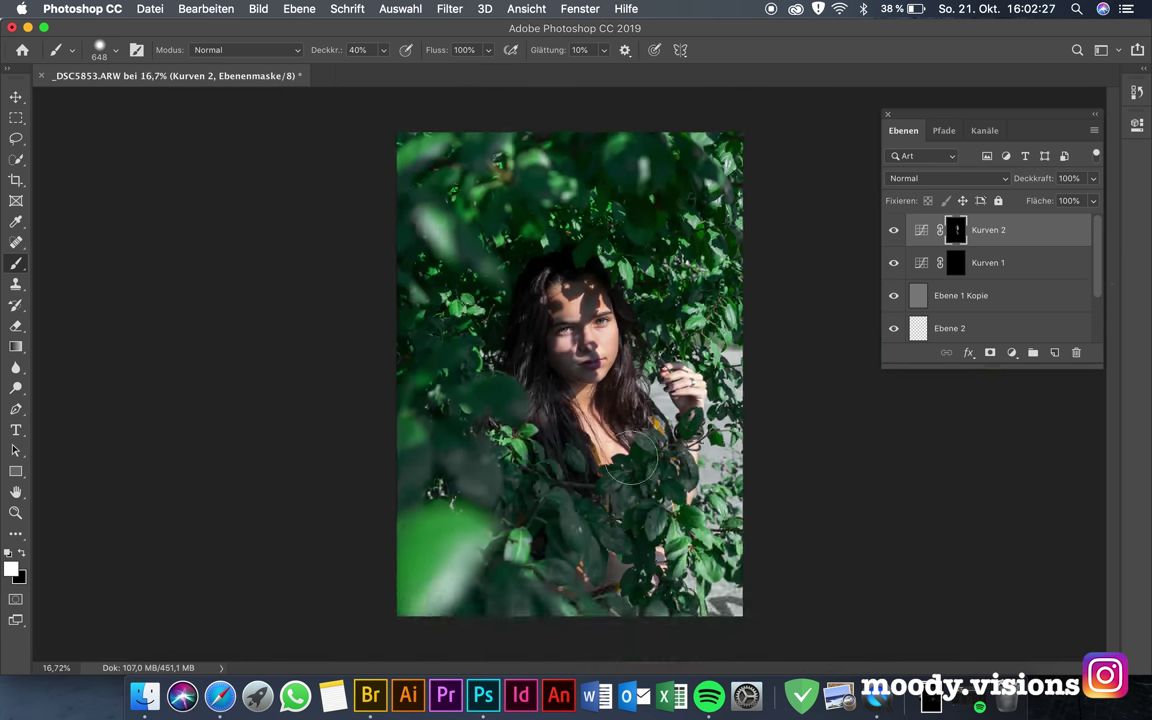
pyautogui.scroll(5, 605, 495)
pyautogui.scroll(3, 605, 495)
# Paint darkening near the hand, shoulder and chin on the Kurven 2 mask.
pyautogui.moveTo(586, 226); pyautogui.dragTo(560, 226)
pyautogui.scroll(-5, 640, 425)
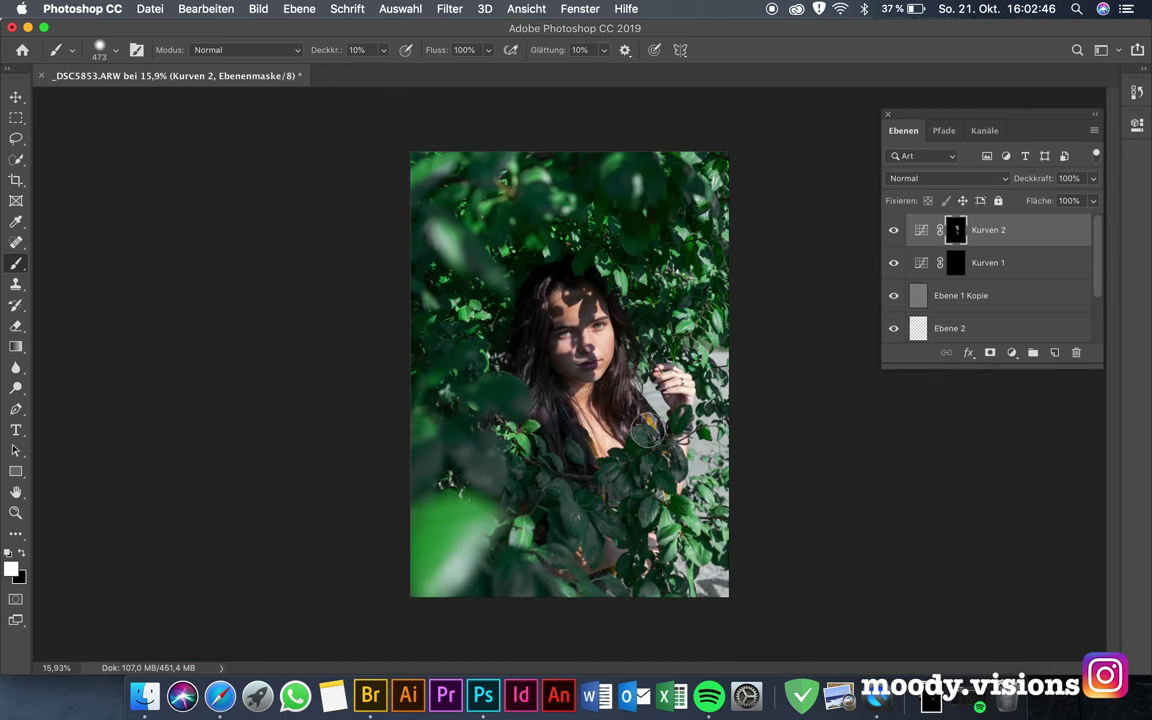
pyautogui.scroll(2, 640, 425)
pyautogui.scroll(4, 630, 380)
pyautogui.scroll(2, 620, 308)
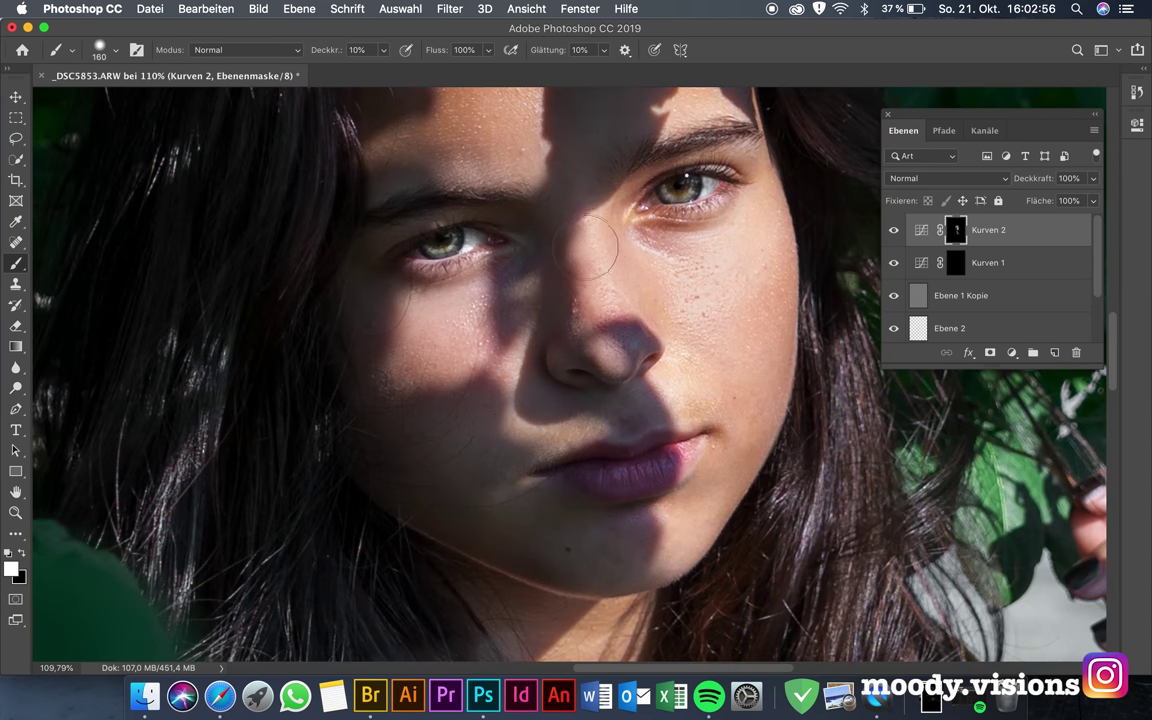
pyautogui.scroll(-3, 603, 253)
pyautogui.moveTo(607, 429); pyautogui.dragTo(560, 380)
pyautogui.scroll(2, 560, 380)
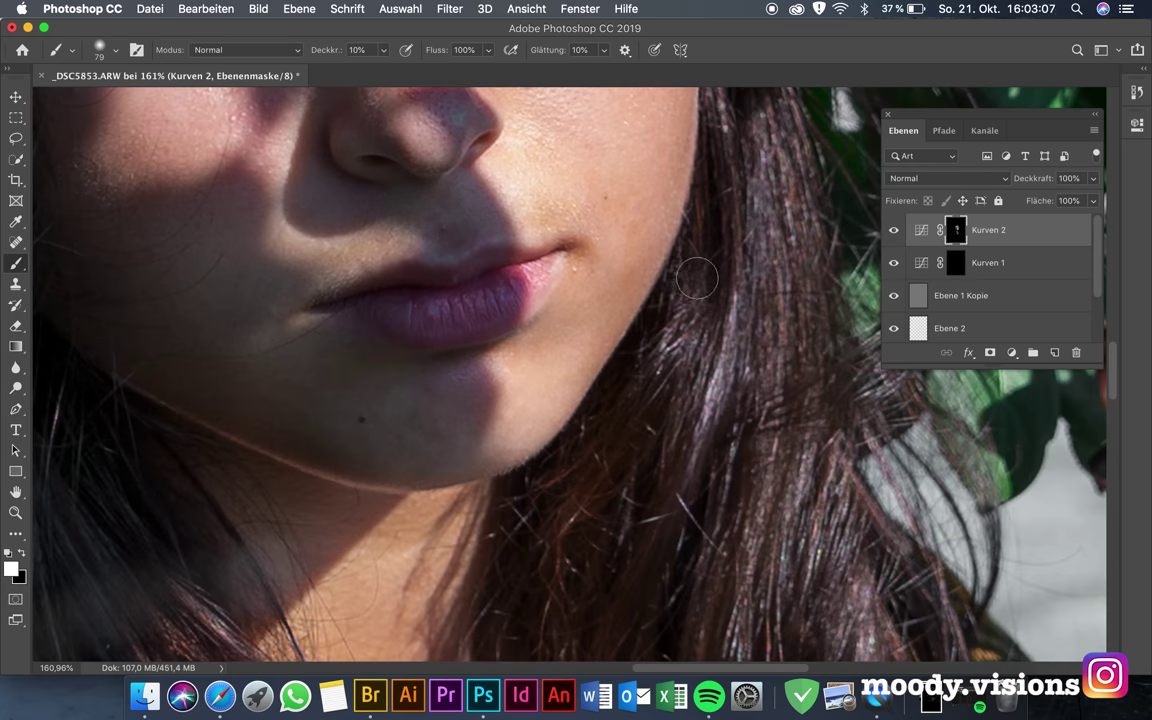
# Shade the cheek with a resized brush, then compare the result with Ebene 1 hidden.
pyautogui.moveTo(676, 243); pyautogui.dragTo(609, 220)
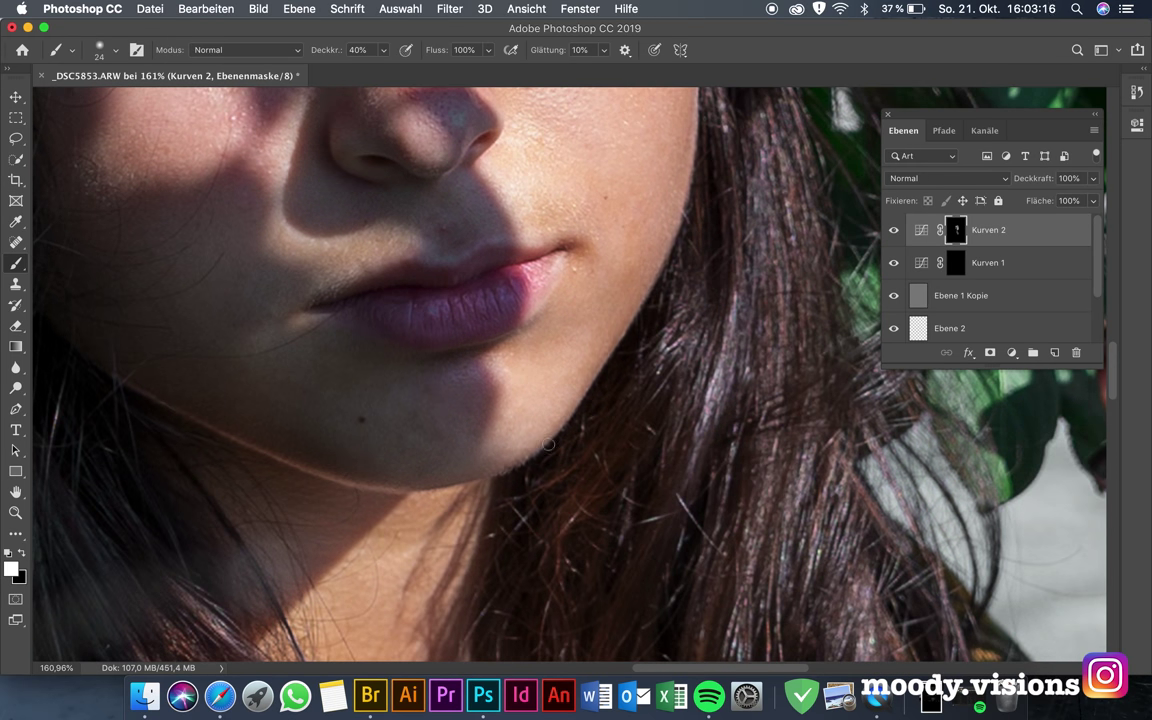
pyautogui.scroll(-2, 649, 294)
pyautogui.scroll(-2, 649, 294)
pyautogui.scroll(1, 620, 300)
pyautogui.moveTo(607, 329)
pyautogui.mouseDown()
pyautogui.moveTo(637, 338)
pyautogui.moveTo(563, 400)
pyautogui.mouseUp()
pyautogui.scroll(-2, 895, 383)
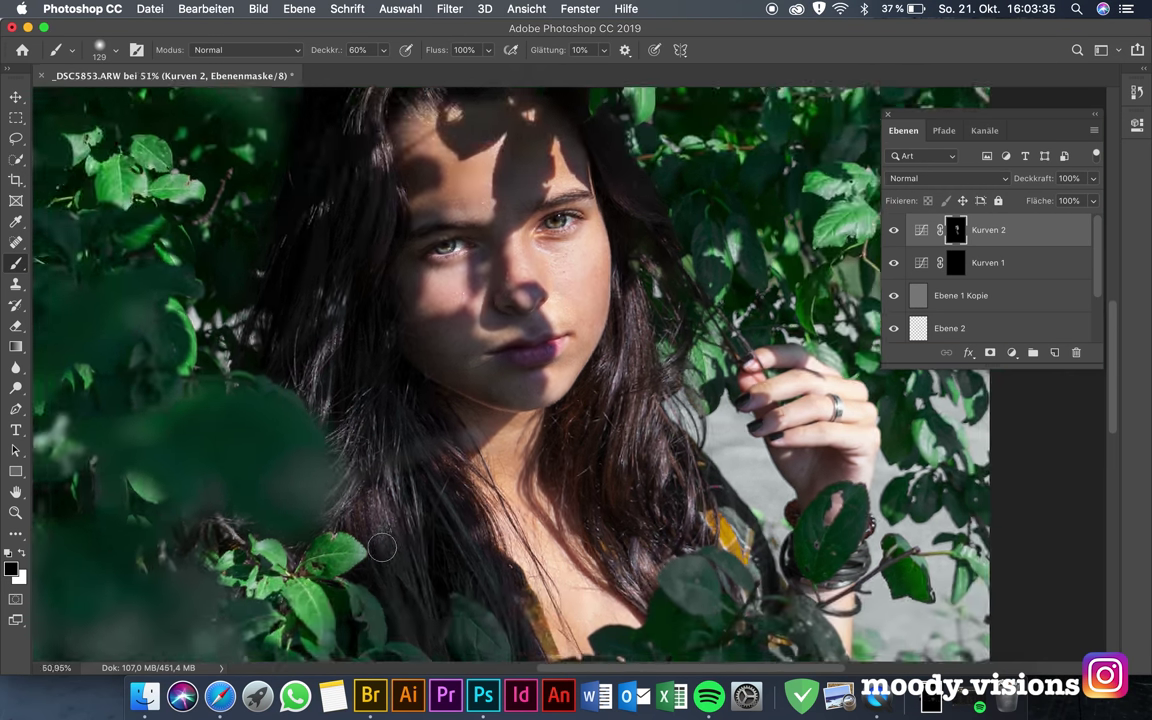
pyautogui.scroll(-2, 895, 370)
pyautogui.scroll(-2, 895, 350)
pyautogui.scroll(-2, 897, 313)
pyautogui.click(895, 293)
# Group the selected retouching layers into Gruppe 1.
pyautogui.click(957, 326)
pyautogui.scroll(1, 583, 502)
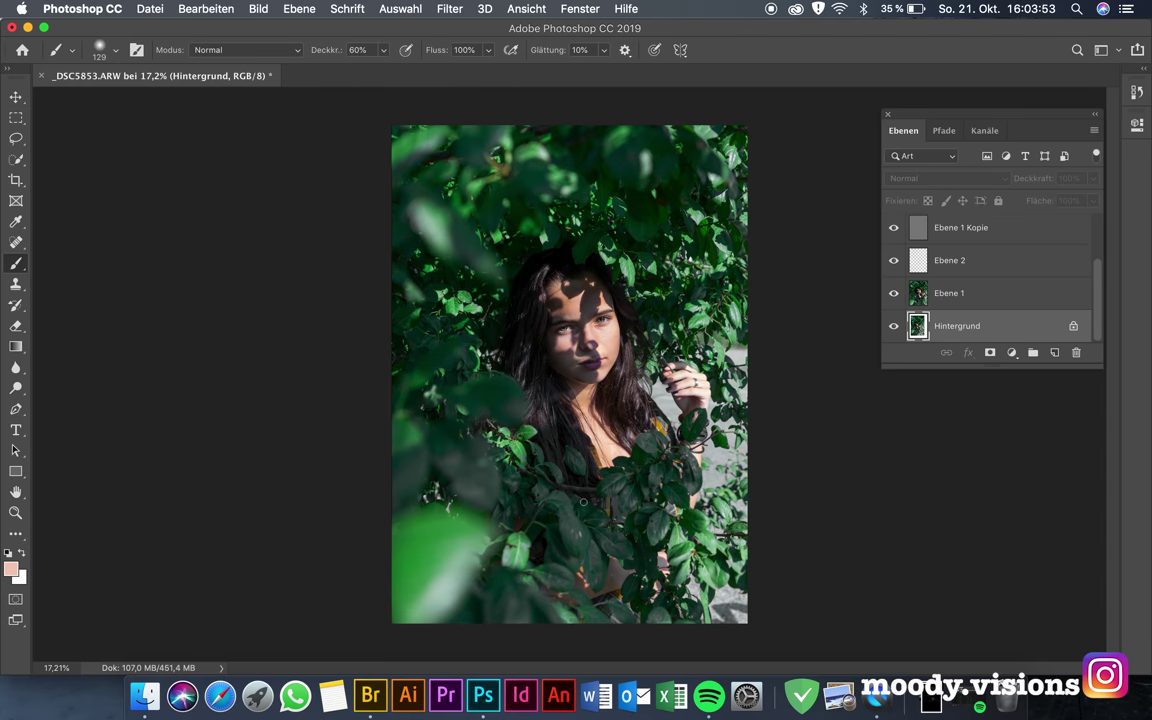
pyautogui.scroll(2, 1028, 309)
pyautogui.keyDown('shift'); pyautogui.click(1003, 239); pyautogui.keyUp('shift')
pyautogui.press('super+g')
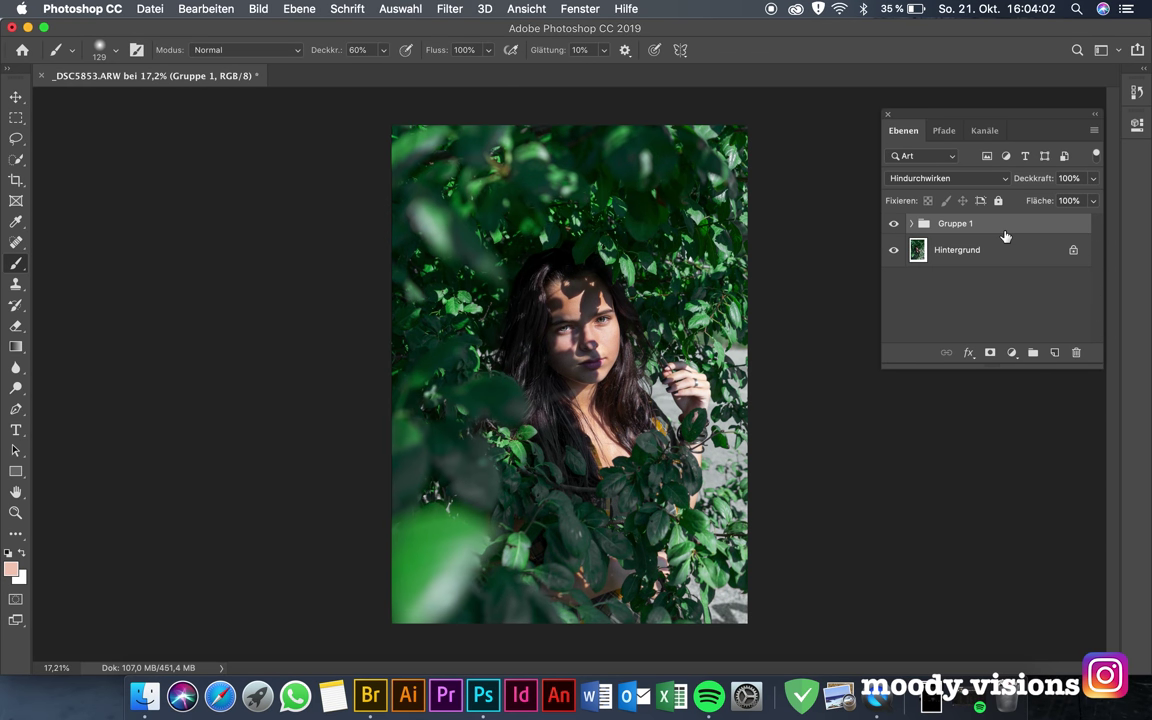
# Add a Kurven 3 curves adjustment above the group that darkens the shadows.
pyautogui.click(1011, 352)
pyautogui.click(1040, 448)
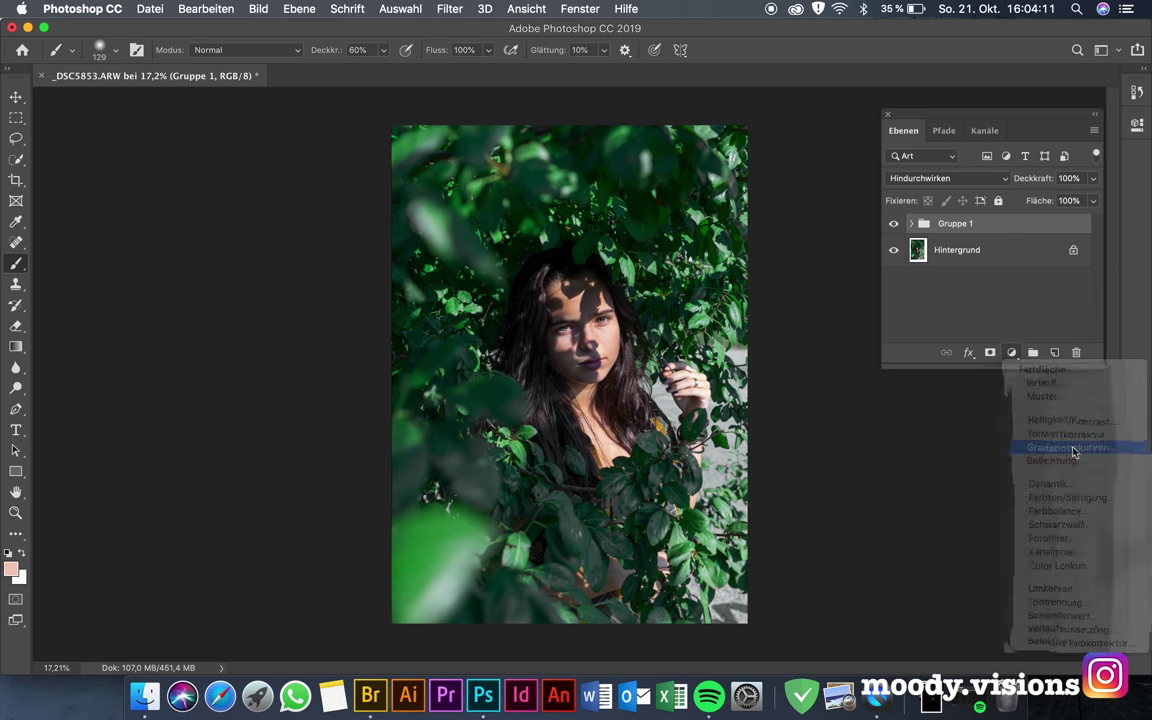
pyautogui.click(996, 302)
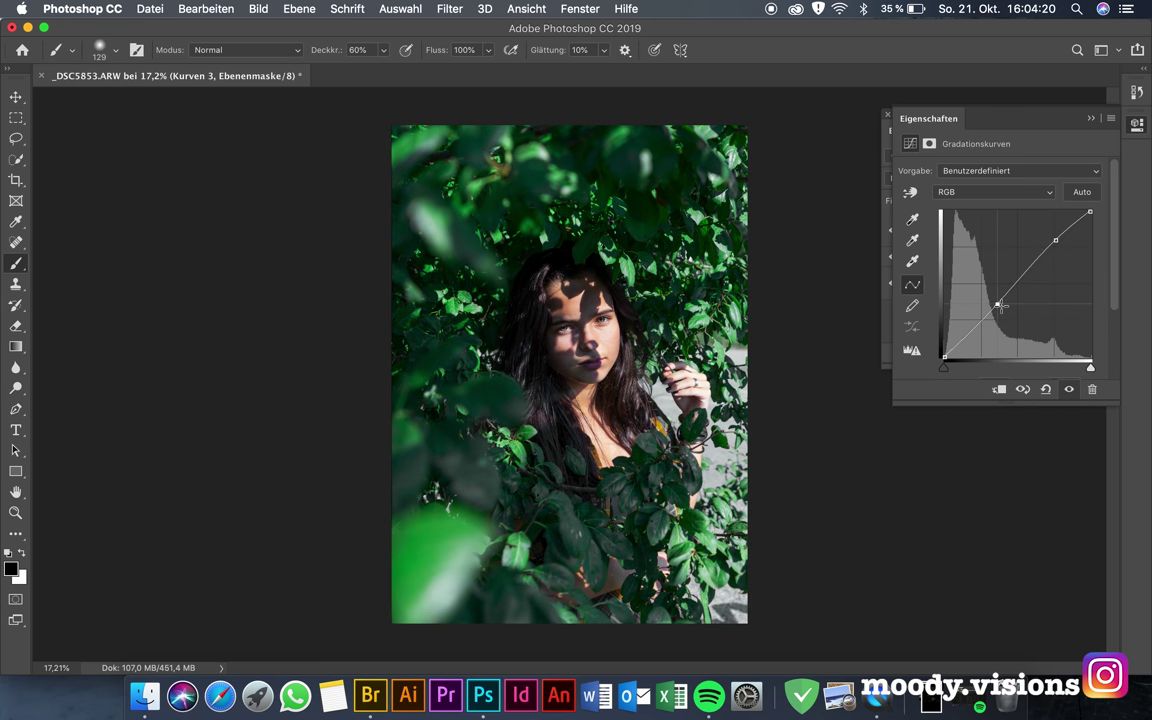
pyautogui.click(1086, 119)
# Add a second curves layer, delete it, and add a fresh Kurven 4.
pyautogui.click(1013, 353)
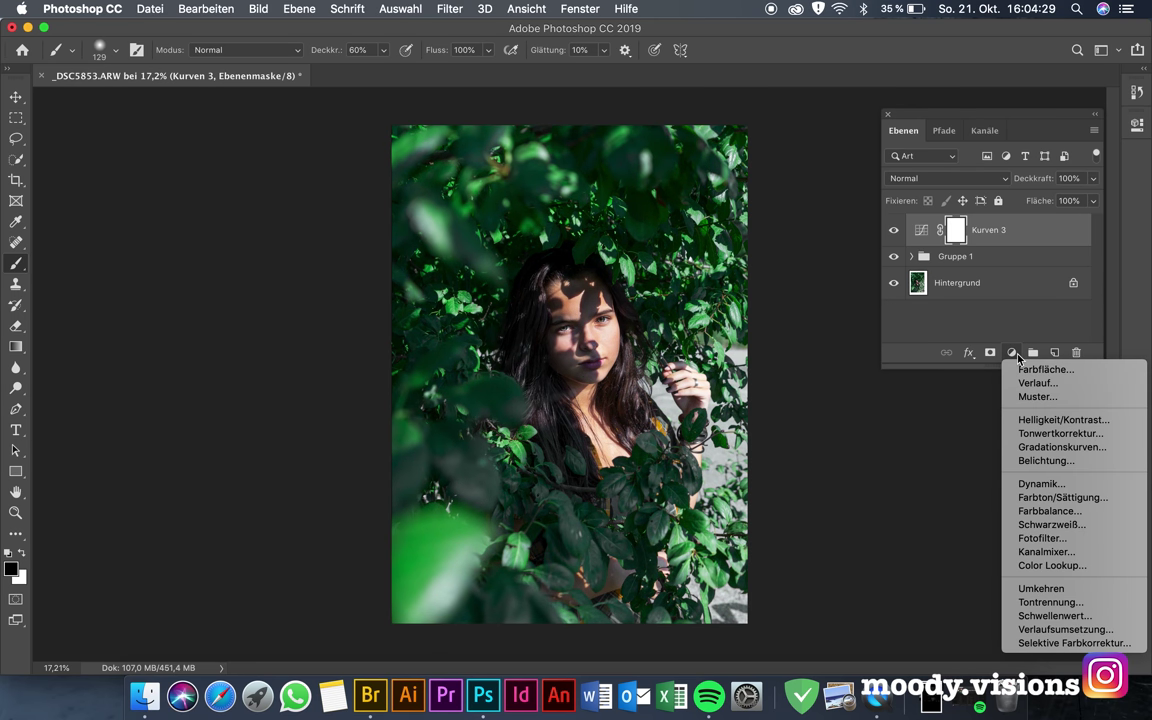
pyautogui.click(1062, 447)
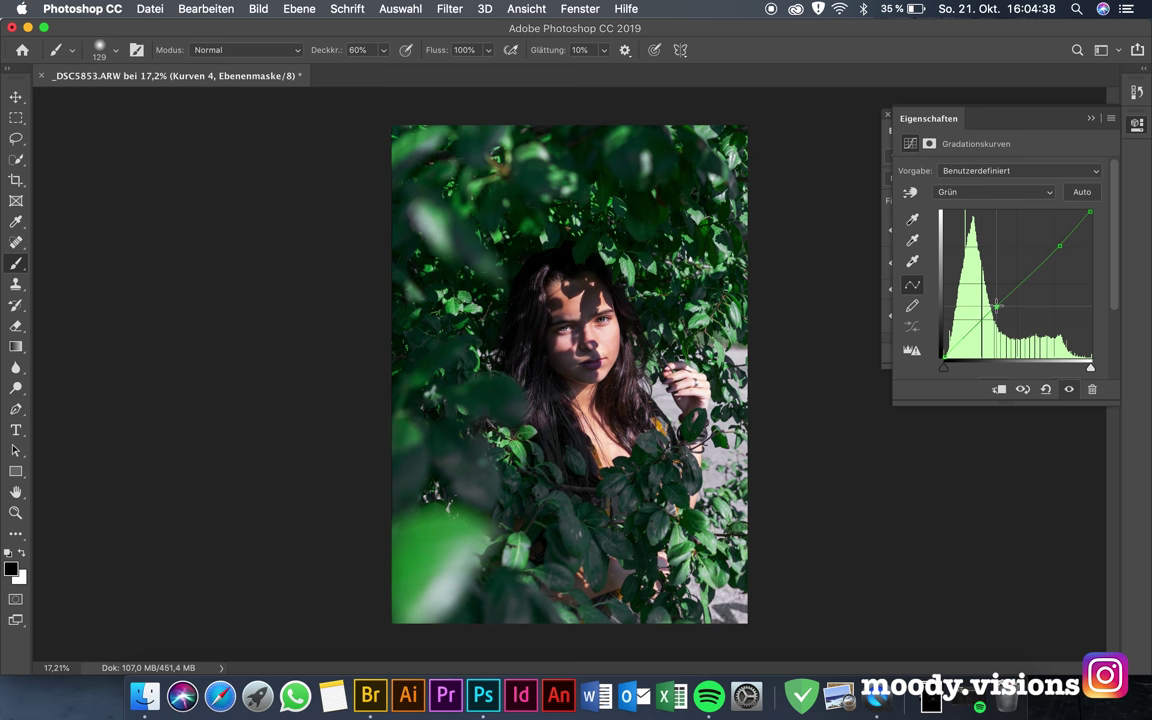
pyautogui.click(978, 110)
pyautogui.press('BackSpace')
pyautogui.click(1012, 352)
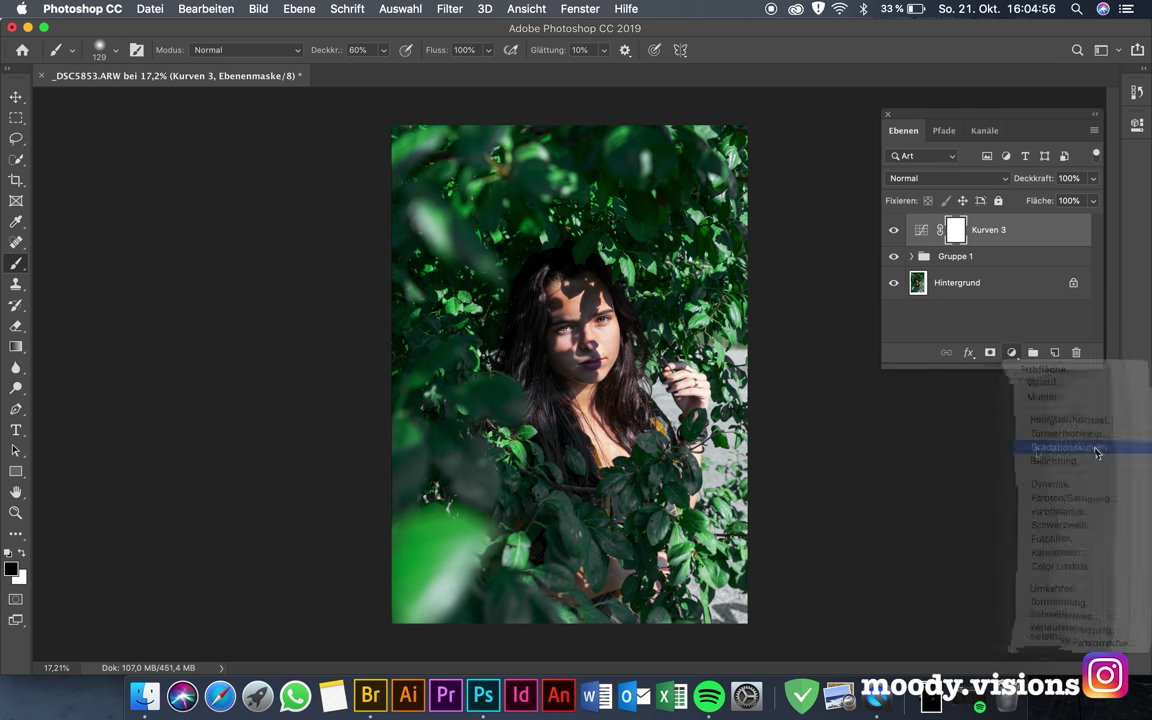
pyautogui.click(1062, 445)
# Tweak Kurven 4's green-channel curve, set it to Sättigung, and stamp visible layers into Ebene 3.
pyautogui.moveTo(803, 320); pyautogui.dragTo(891, 155)
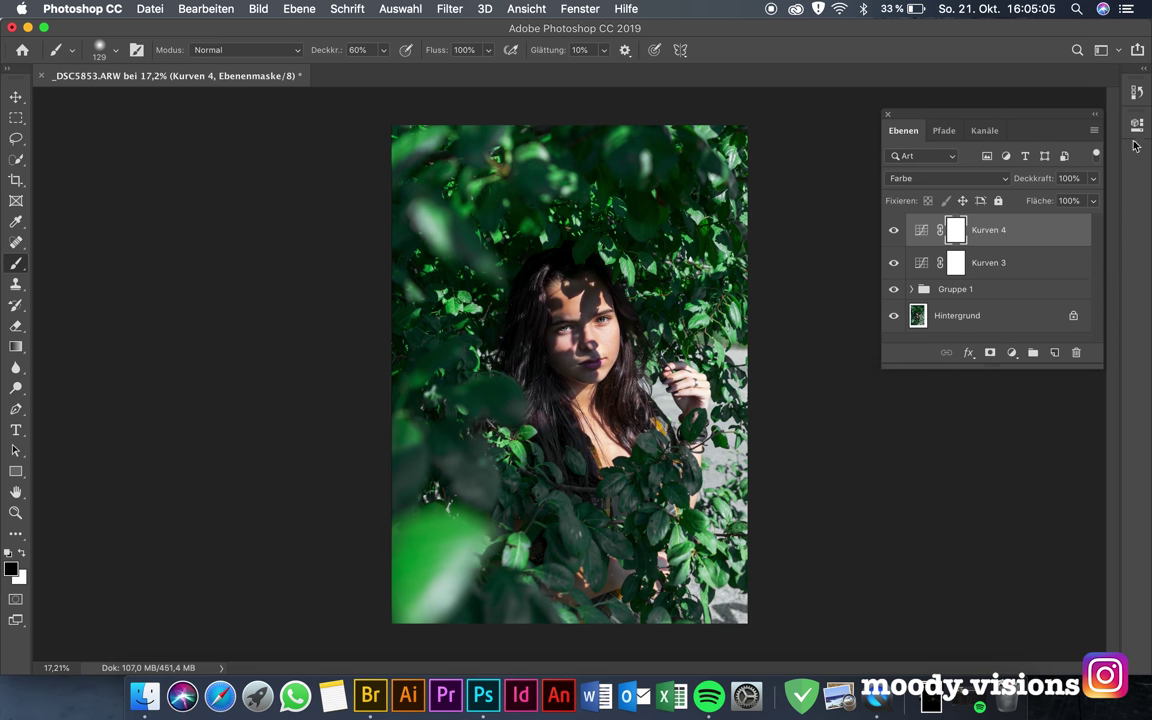
pyautogui.click(993, 191)
pyautogui.click(955, 218)
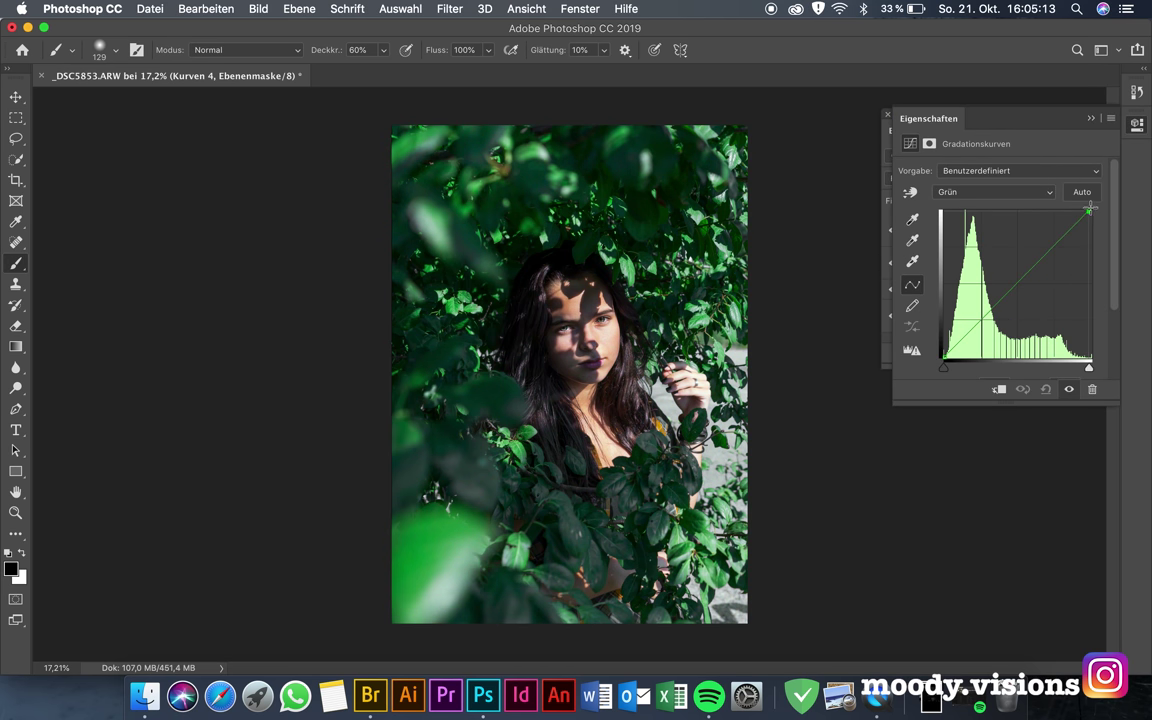
pyautogui.click(1090, 118)
pyautogui.click(925, 154)
pyautogui.moveTo(1089, 212); pyautogui.dragTo(1090, 244)
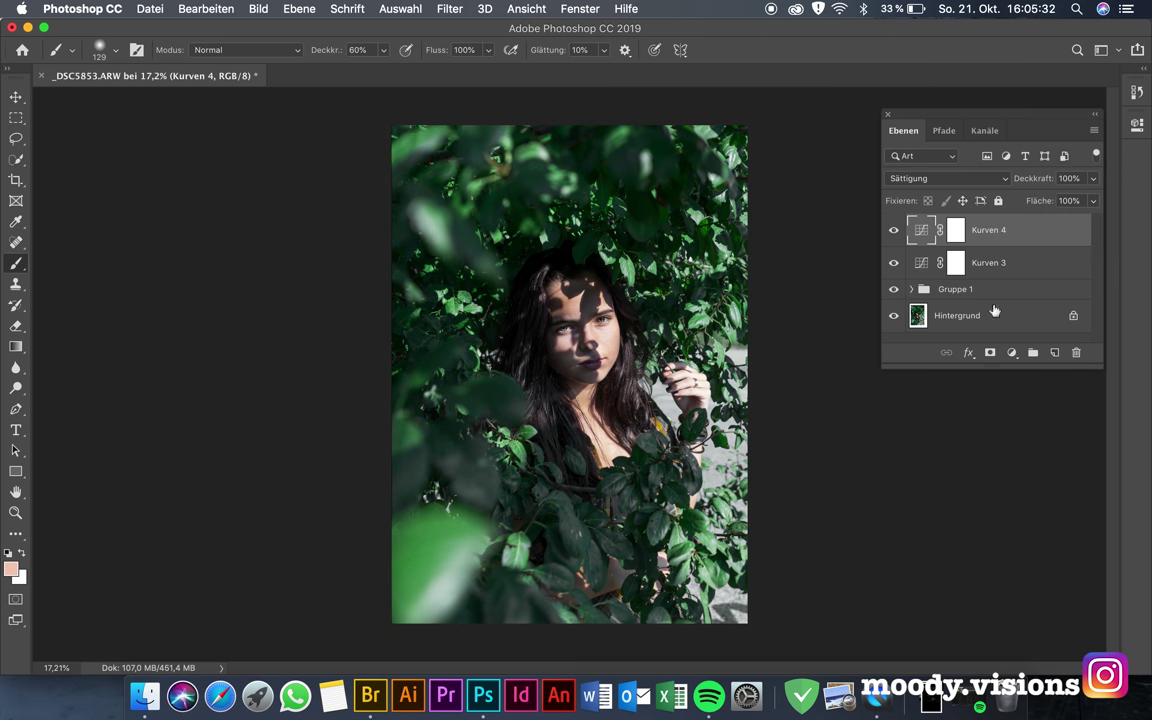
pyautogui.press('super+alt+shift+e')
# In the Camera Raw filter, add a vignette with Stärke -80 and Mittenwert 14.
pyautogui.click(450, 8)
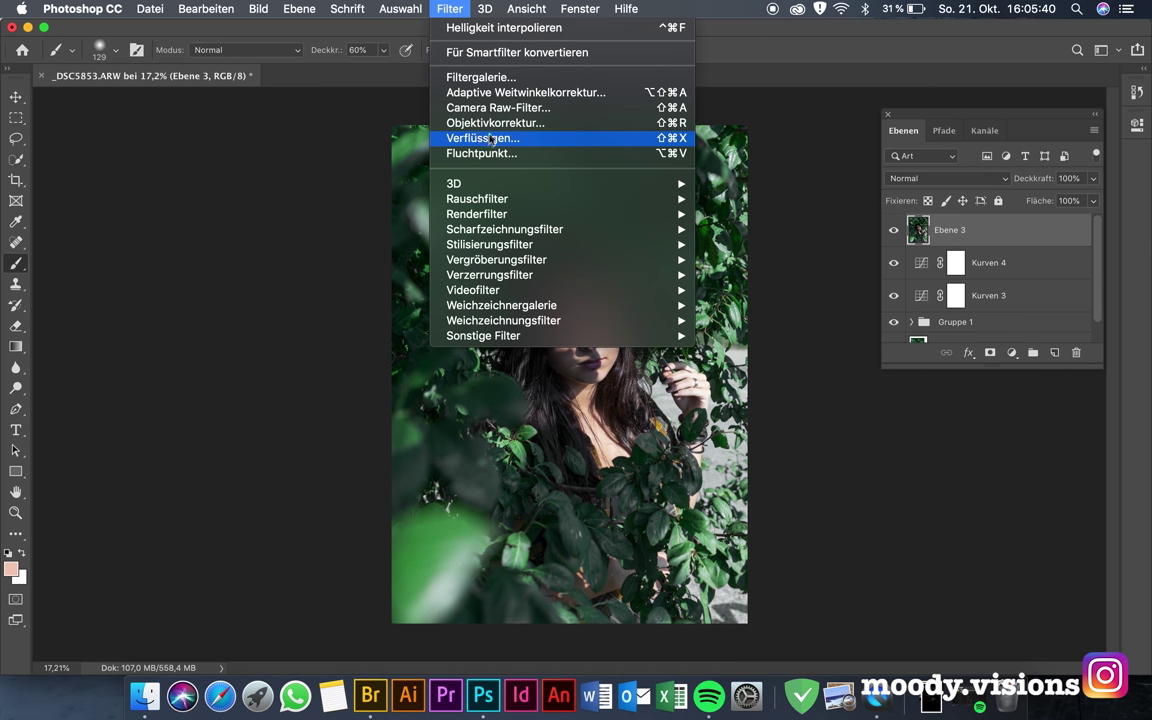
pyautogui.click(506, 107)
pyautogui.click(968, 189)
pyautogui.moveTo(981, 498); pyautogui.dragTo(906, 498)
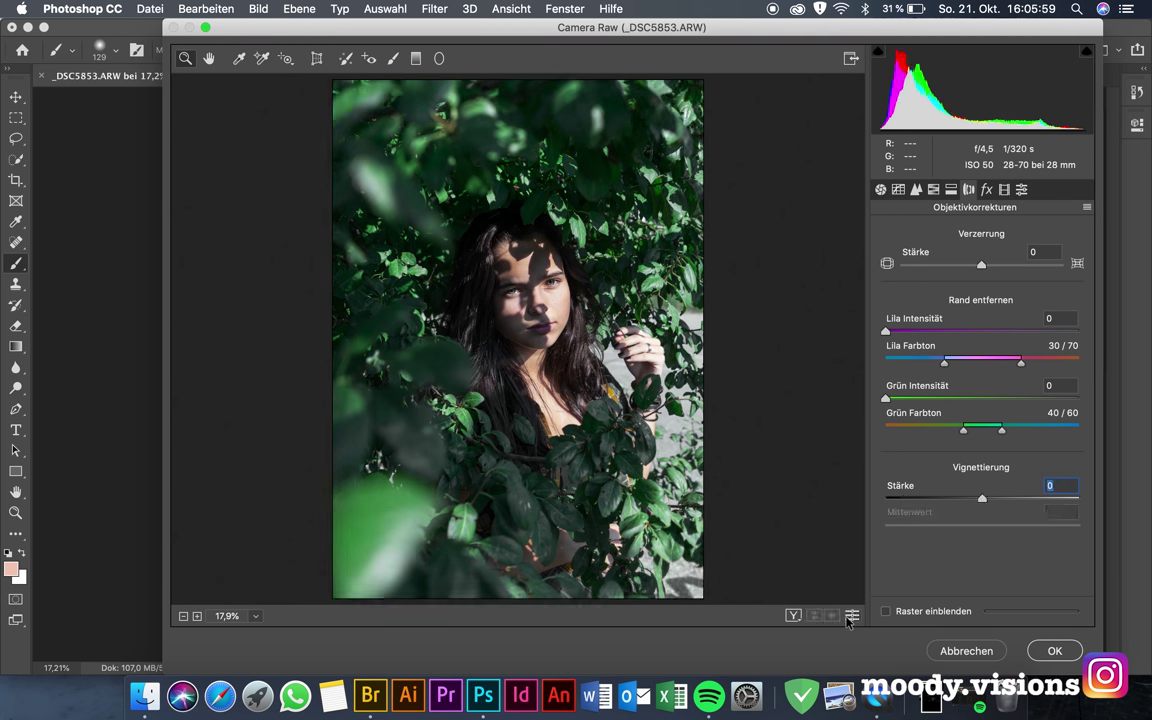
pyautogui.moveTo(982, 525); pyautogui.dragTo(913, 525)
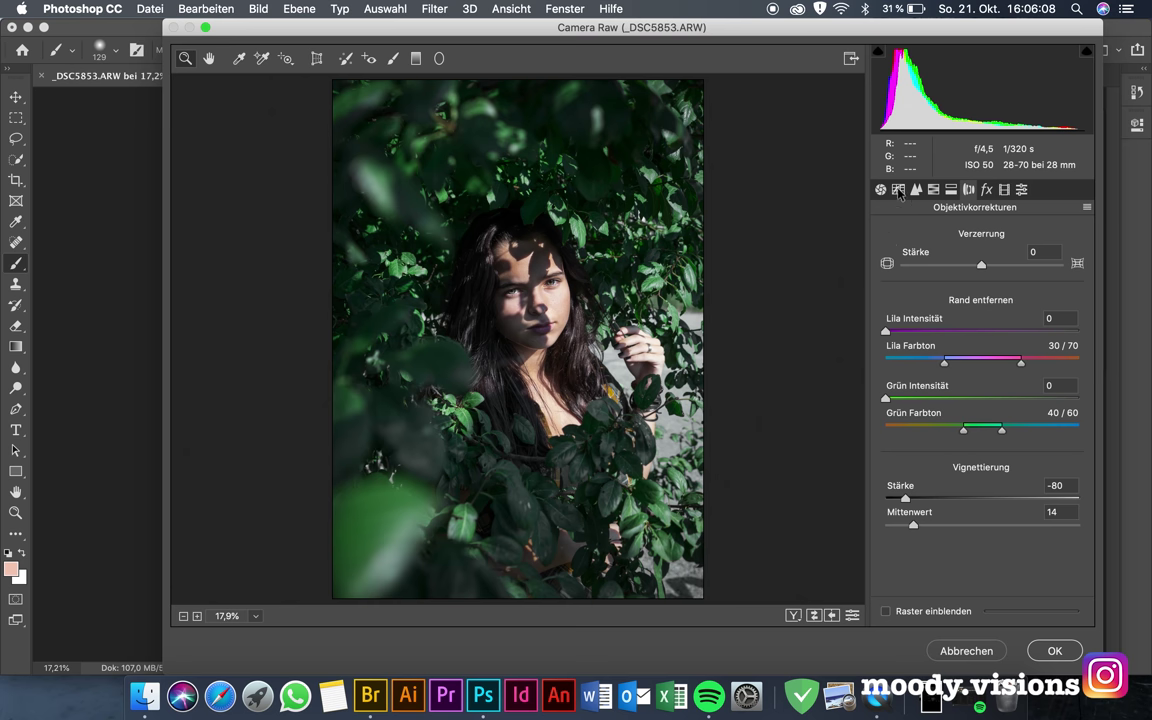
# Set Farbtemperatur -3, Belichtung +0,20, Dynamik +17, Tiefen -15, Schwarz -11, then apply.
pyautogui.click(880, 189)
pyautogui.moveTo(977, 453); pyautogui.dragTo(990, 462)
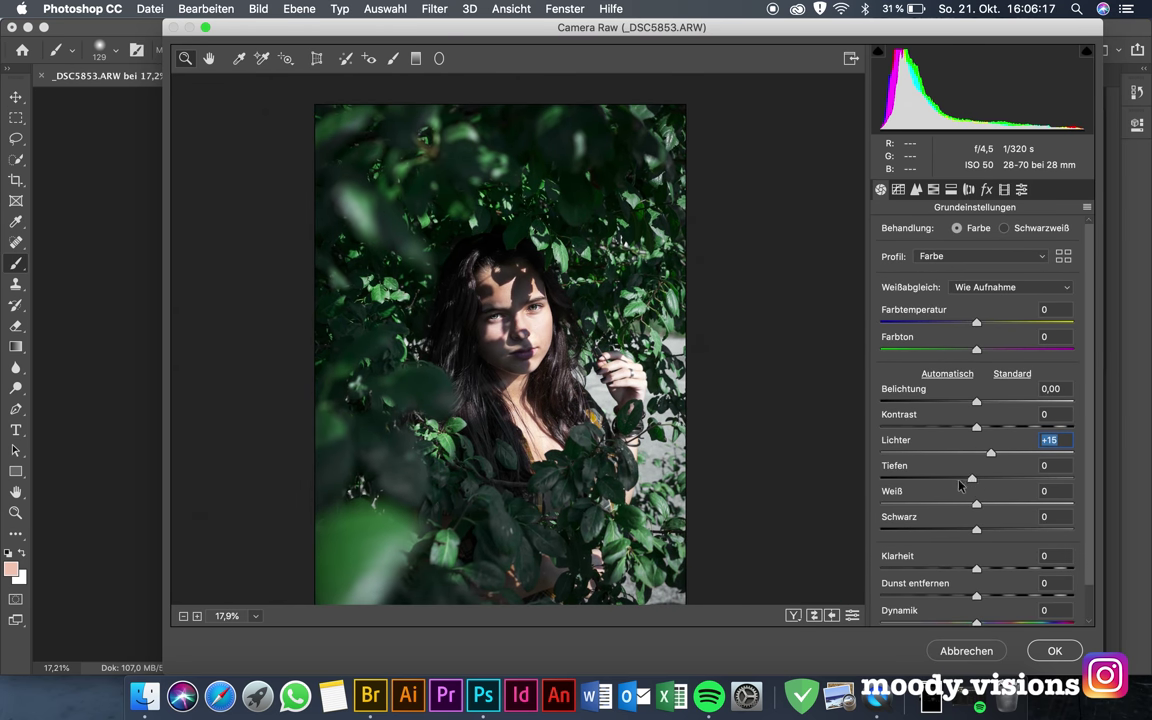
pyautogui.moveTo(977, 530)
pyautogui.mouseDown()
pyautogui.moveTo(962, 530)
pyautogui.moveTo(994, 503)
pyautogui.mouseUp()
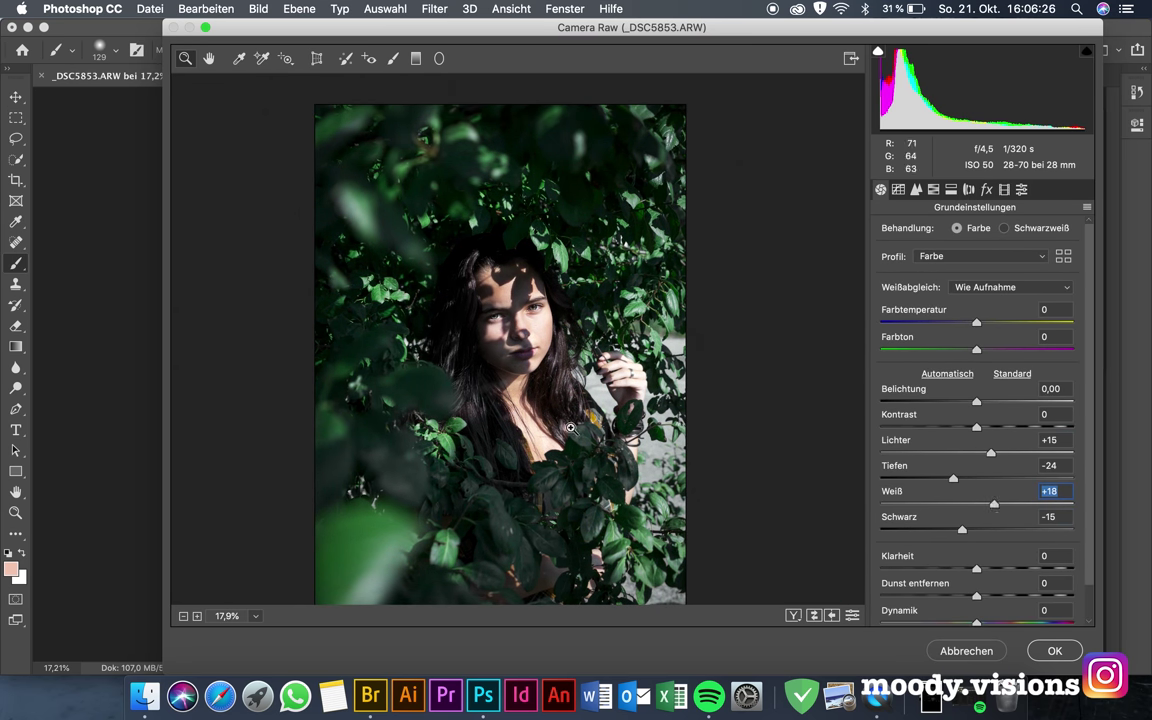
pyautogui.scroll(-1, 981, 588)
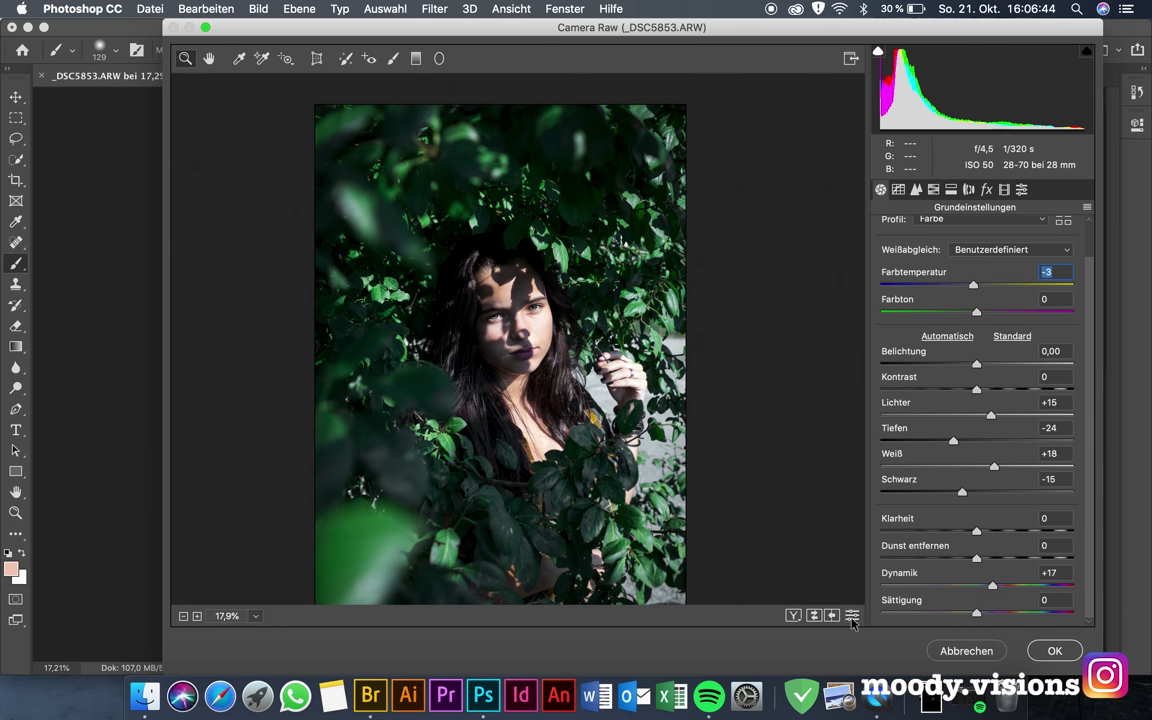
pyautogui.scroll(1, 960, 400)
pyautogui.moveTo(977, 375); pyautogui.dragTo(980, 375)
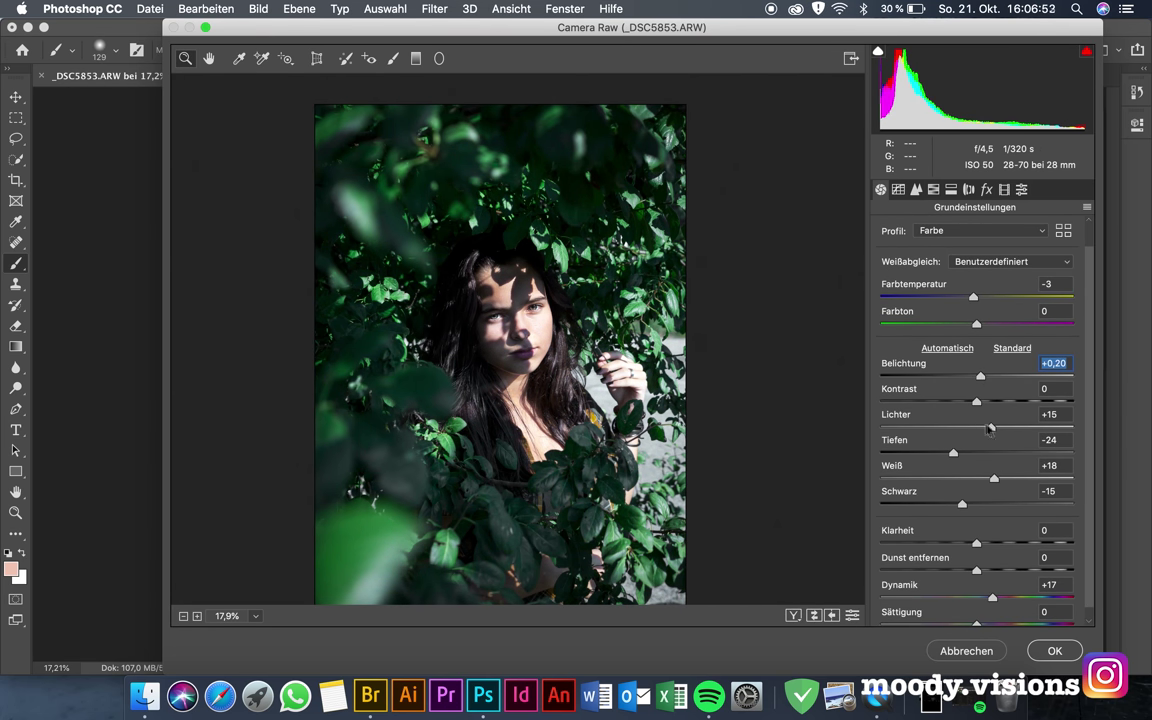
pyautogui.scroll(5, 510, 330)
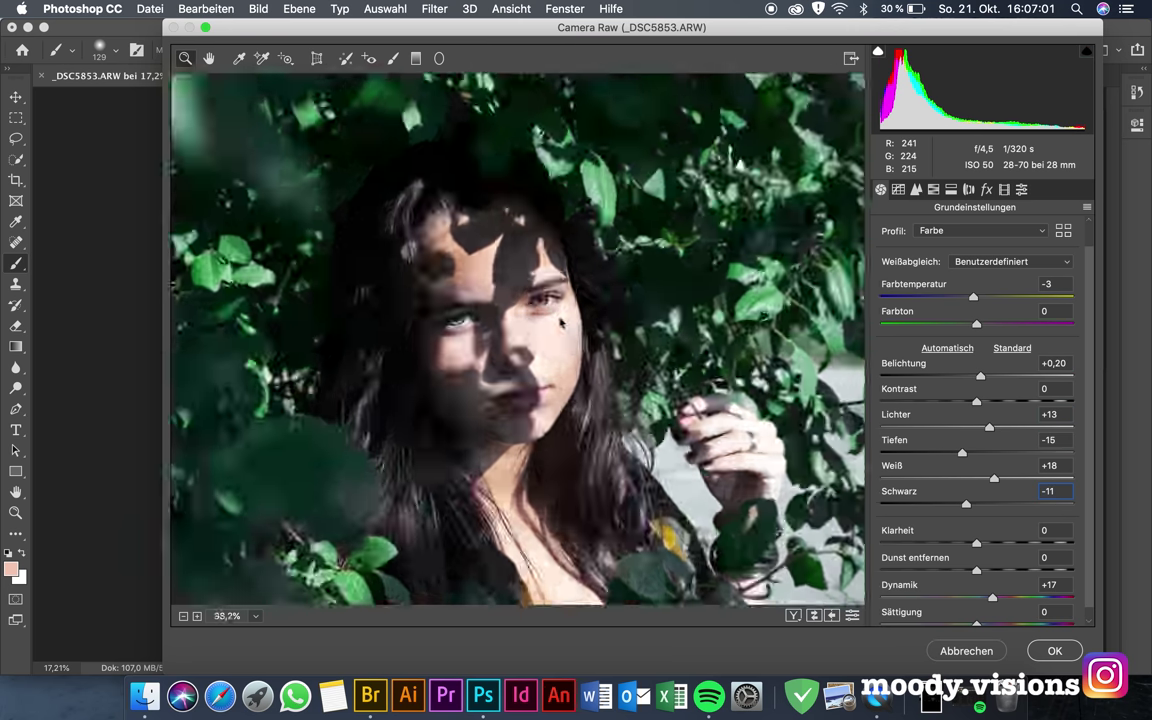
pyautogui.moveTo(989, 427); pyautogui.dragTo(965, 428)
pyautogui.click(980, 428)
pyautogui.scroll(-5, 717, 540)
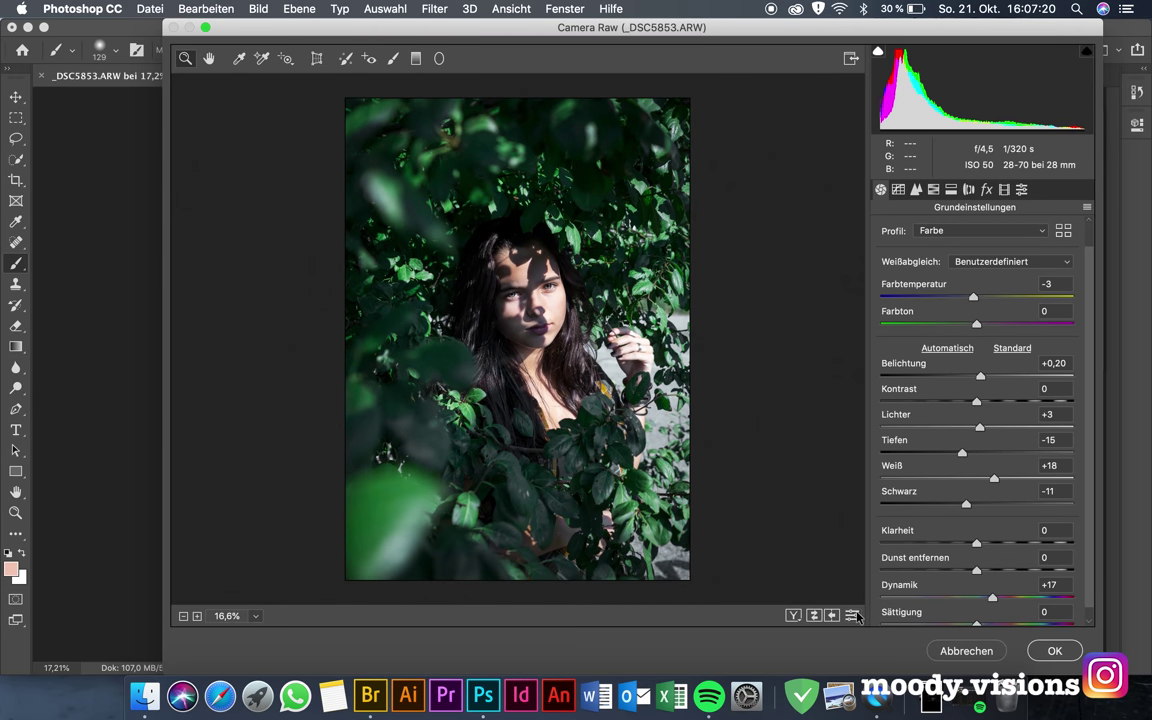
pyautogui.press('Return')
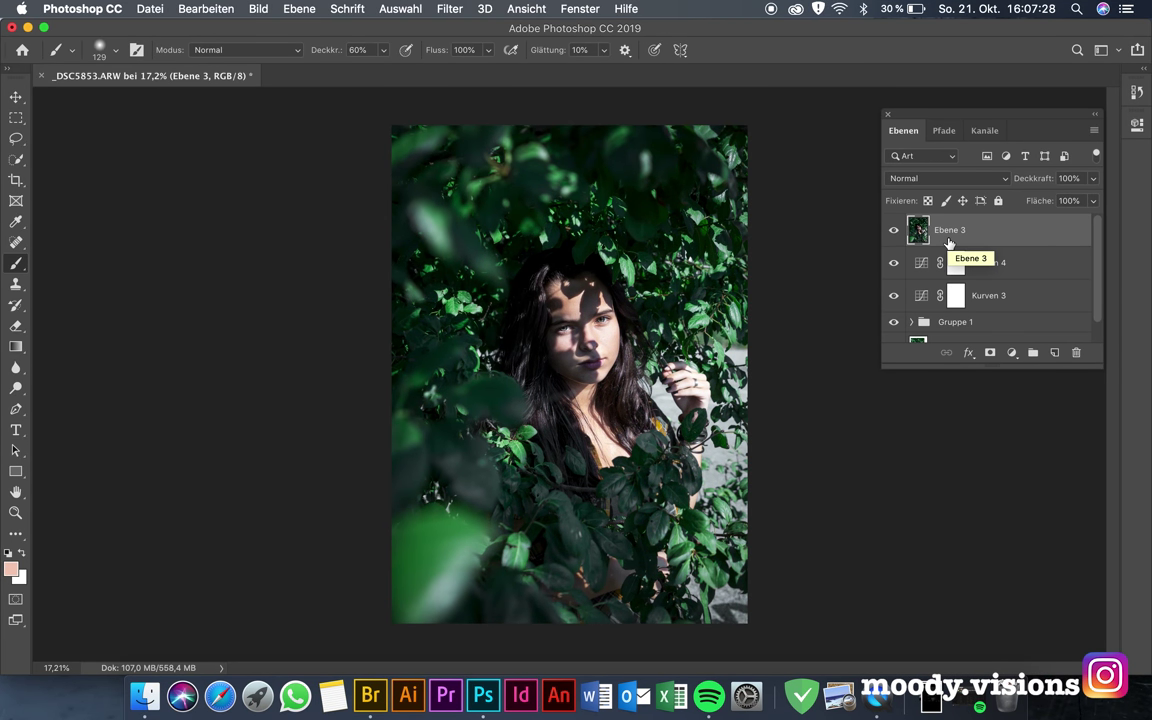
# Duplicate Ebene 3, scale the copy to about 106.93%, and shift it slightly right.
pyautogui.hotkey('ctrl', 'j')
pyautogui.hotkey('ctrl', 't')
pyautogui.moveTo(391, 125); pyautogui.dragTo(360, 100)
pyautogui.moveTo(471, 203); pyautogui.dragTo(501, 203)
pyautogui.press('Return')
pyautogui.press('b')
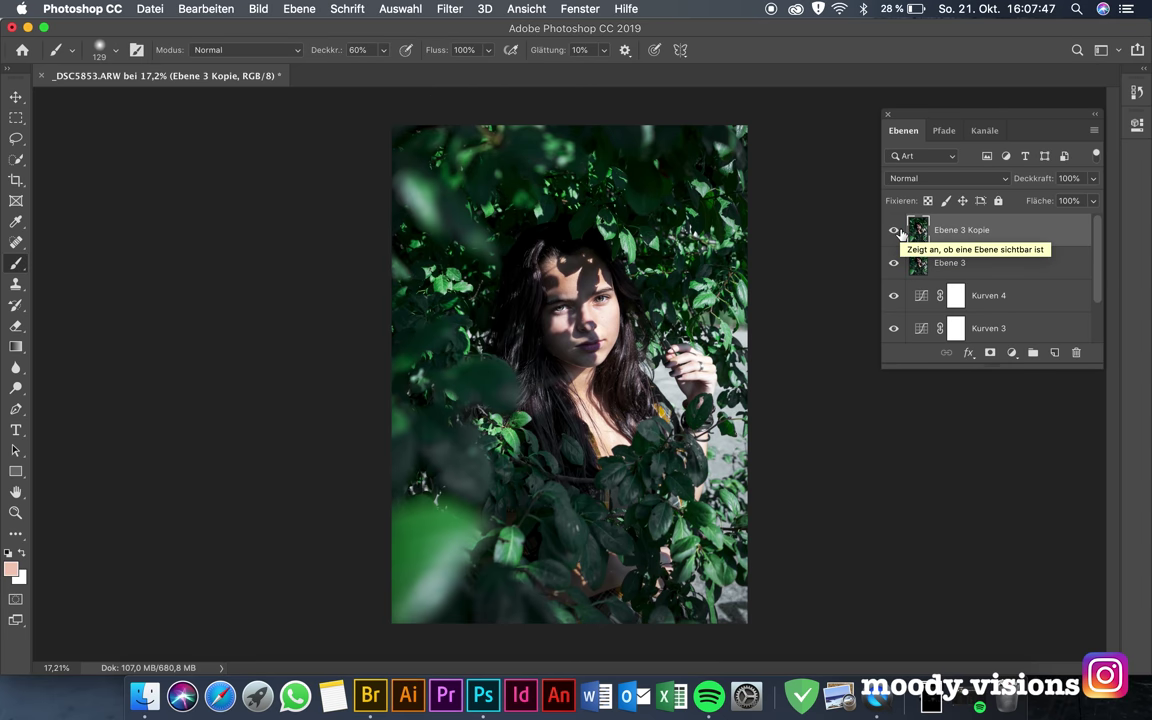